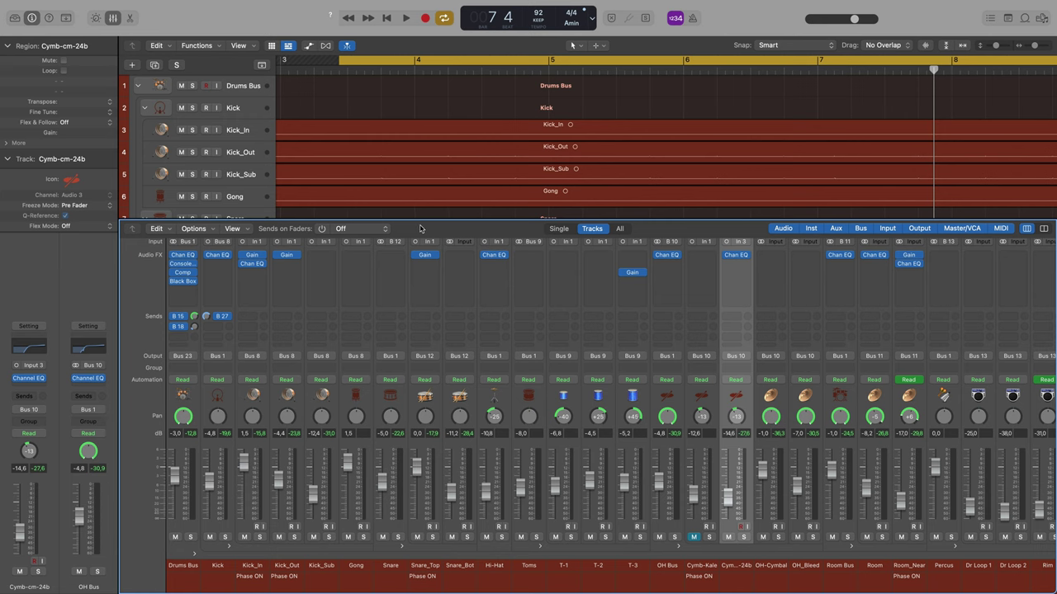
Hide the mixer and fit the whole song, from the intro to the outro, in the tracks area.
scroll(434, 169, "down", 8)
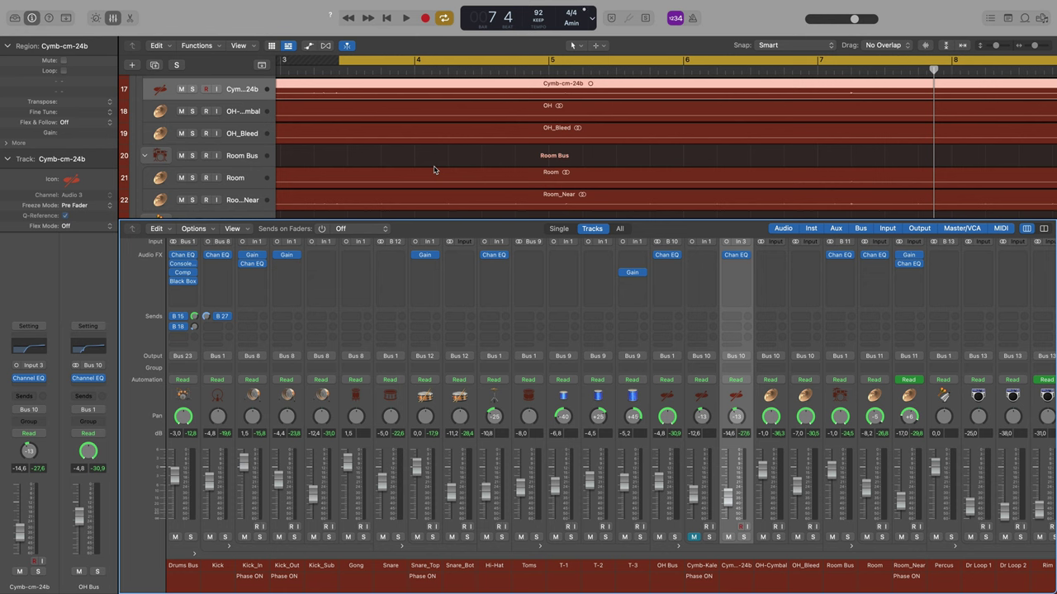
key("x")
scroll(454, 336, "down", 6)
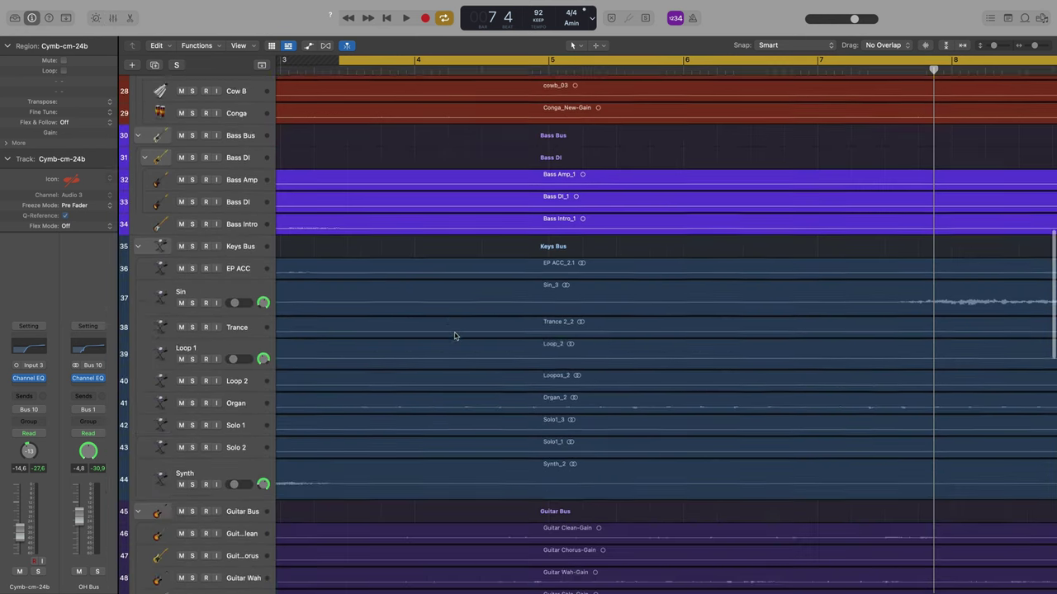
scroll(454, 336, "down", 2)
key("z")
Look through the full track list, from the drums, bass, keys, guitars and horns to the vocals and effects returns.
scroll(452, 336, "down", 12)
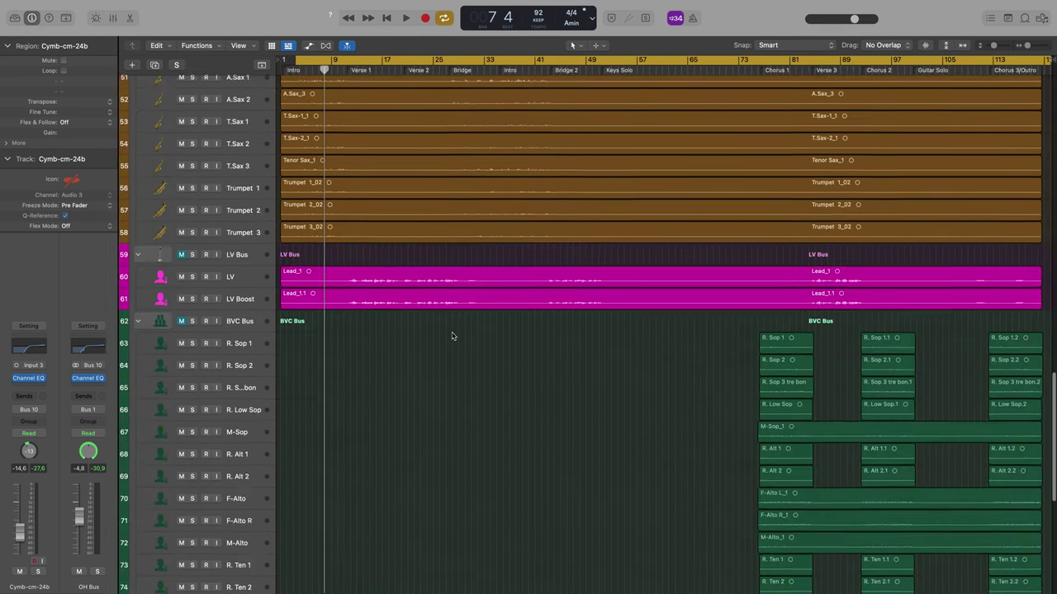
scroll(452, 336, "up", 5)
scroll(451, 336, "up", 12)
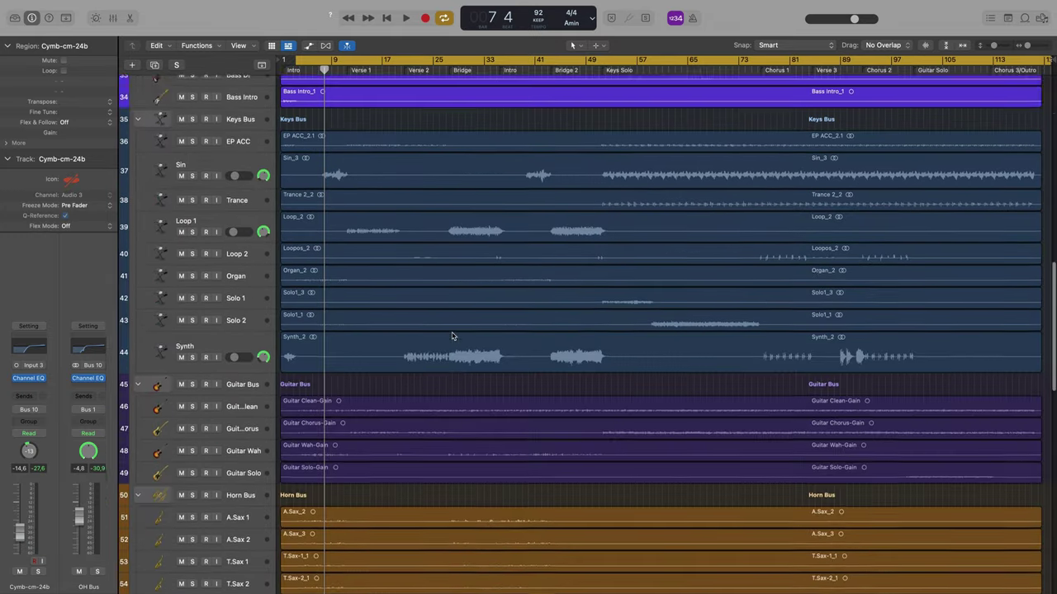
scroll(451, 336, "up", 5)
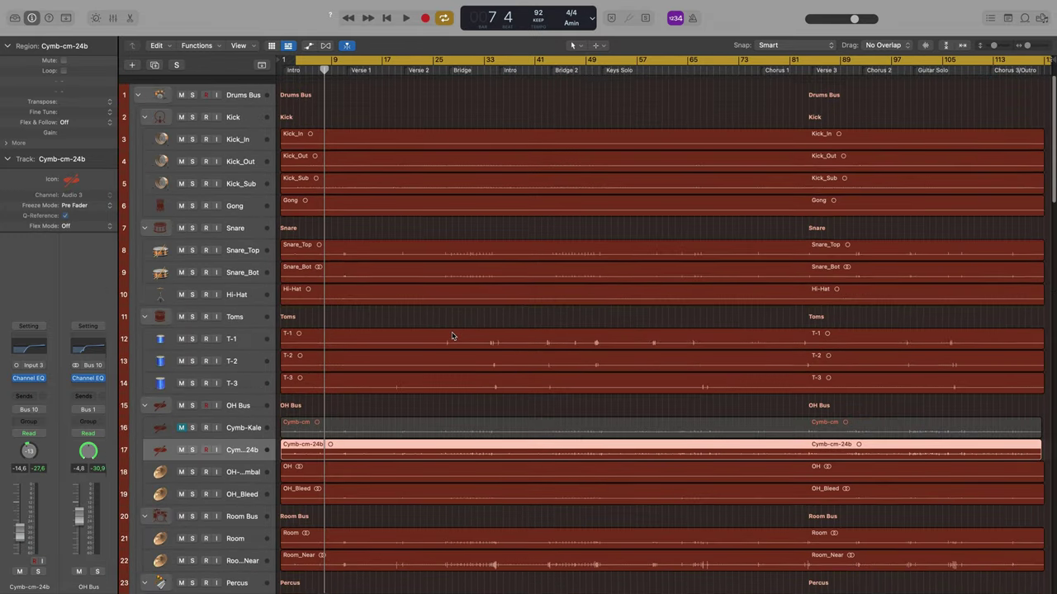
scroll(451, 336, "down", 15)
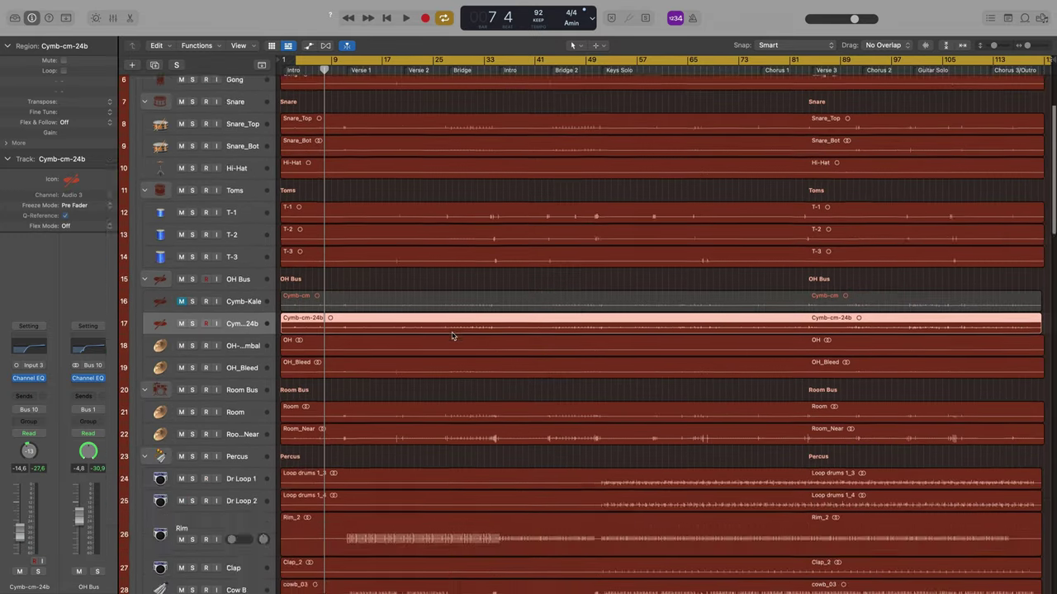
scroll(452, 336, "down", 8)
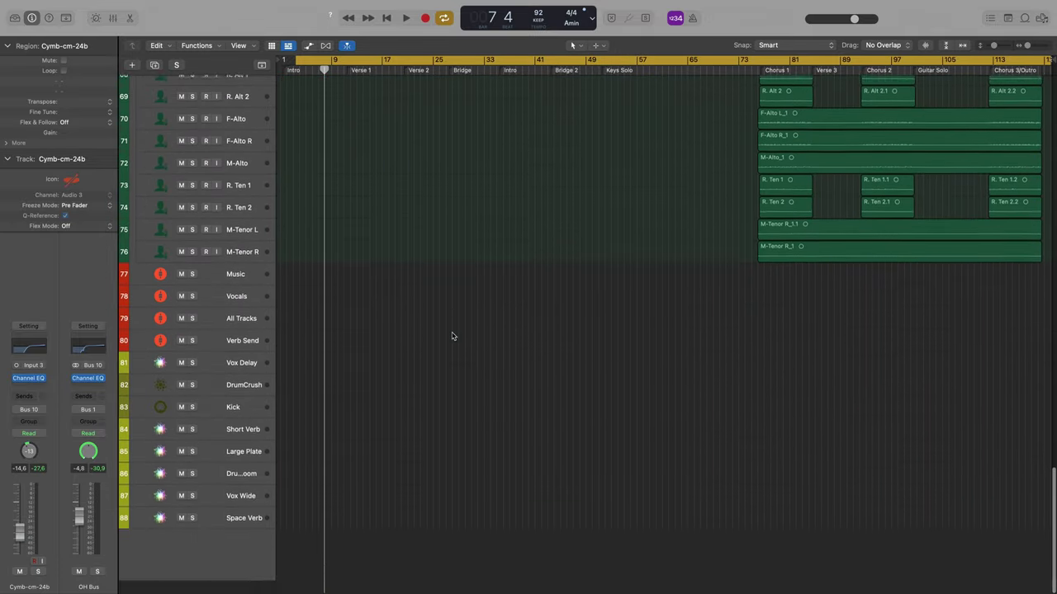
scroll(452, 336, "up", 12)
scroll(451, 336, "up", 10)
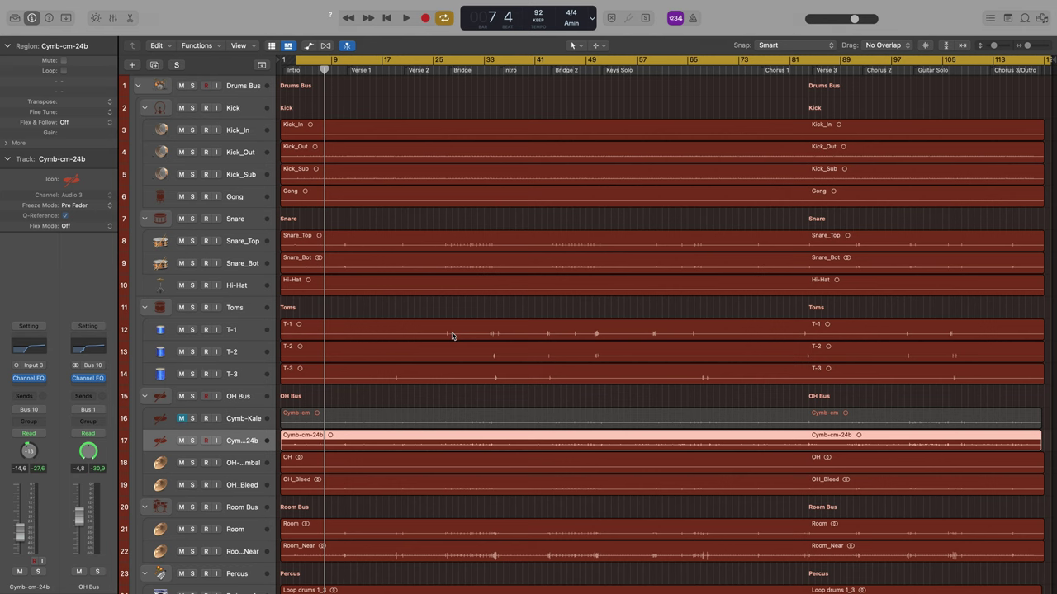
scroll(396, 273, "up", 2)
Show the mixer again and look over the drum and overhead channel strips.
key("x")
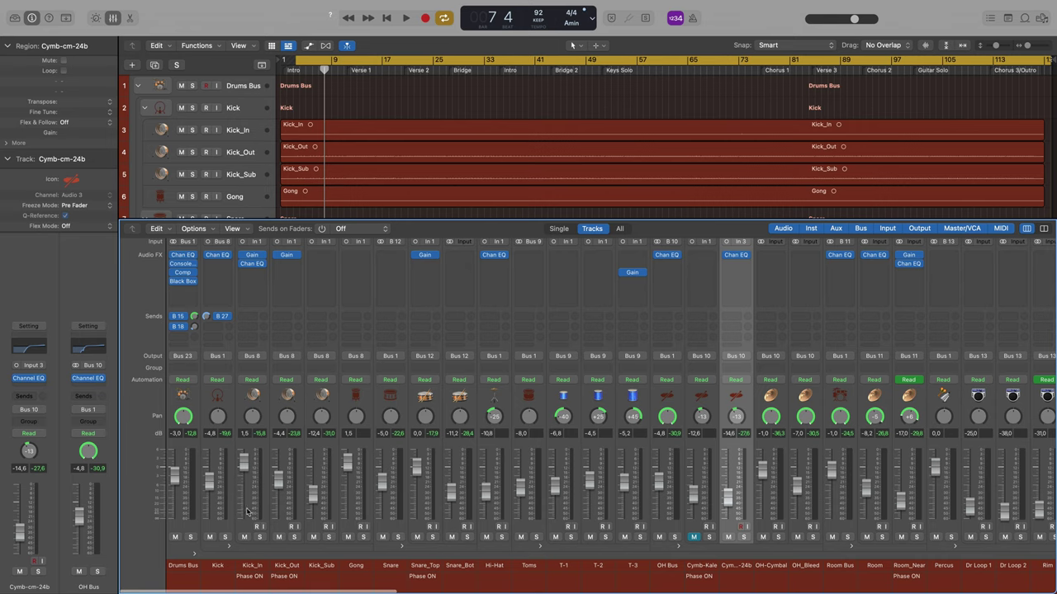
scroll(538, 517, "right", 6)
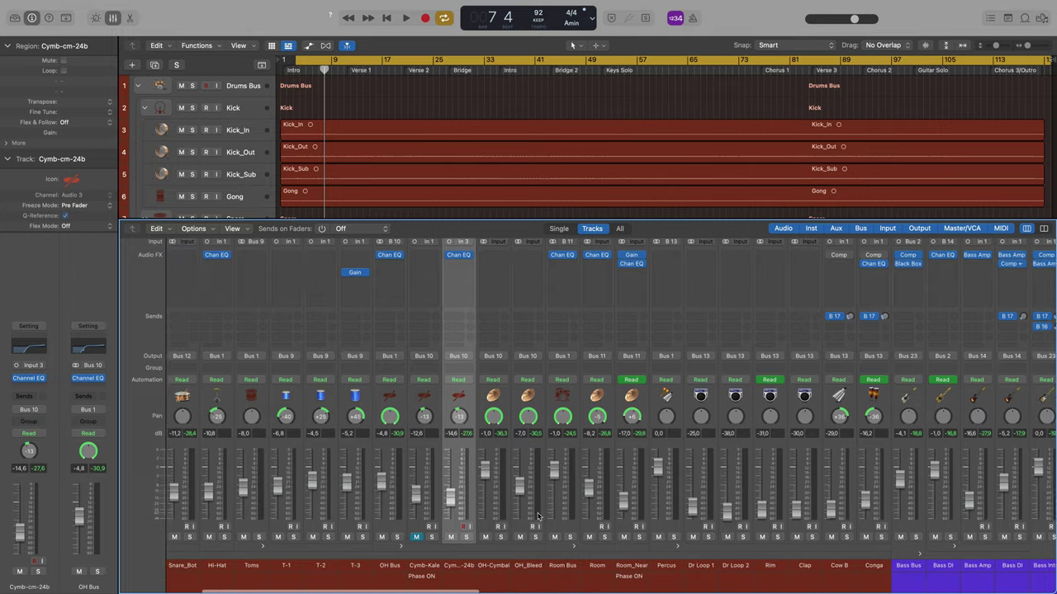
scroll(538, 517, "left", 5)
scroll(537, 517, "left", 3)
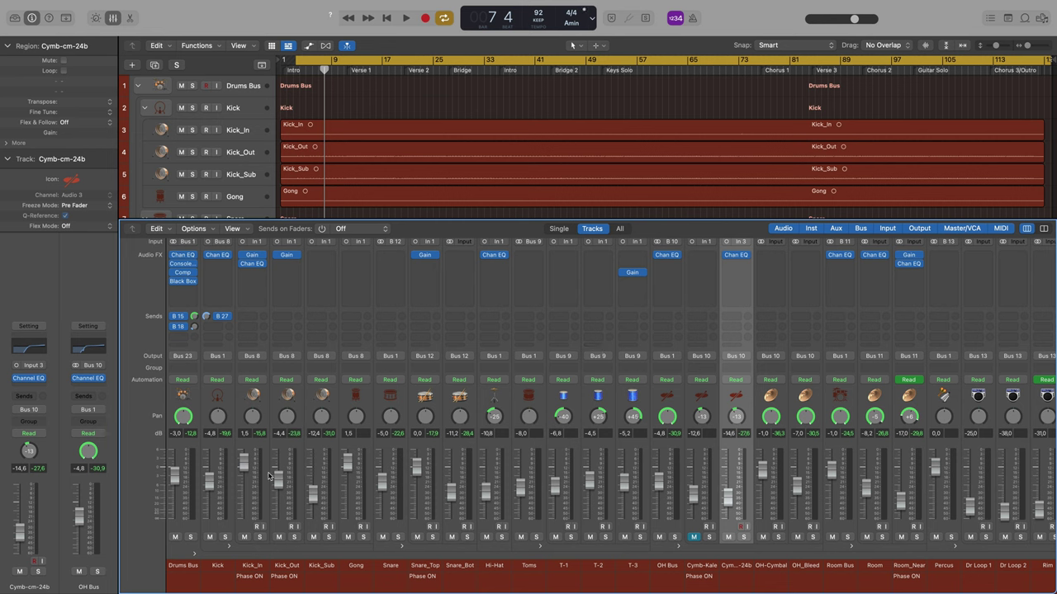
Examine the mixer channels from percussion through bass, keys, guitars, horns and vocals to the effects returns and Master.
scroll(820, 535, "right", 15)
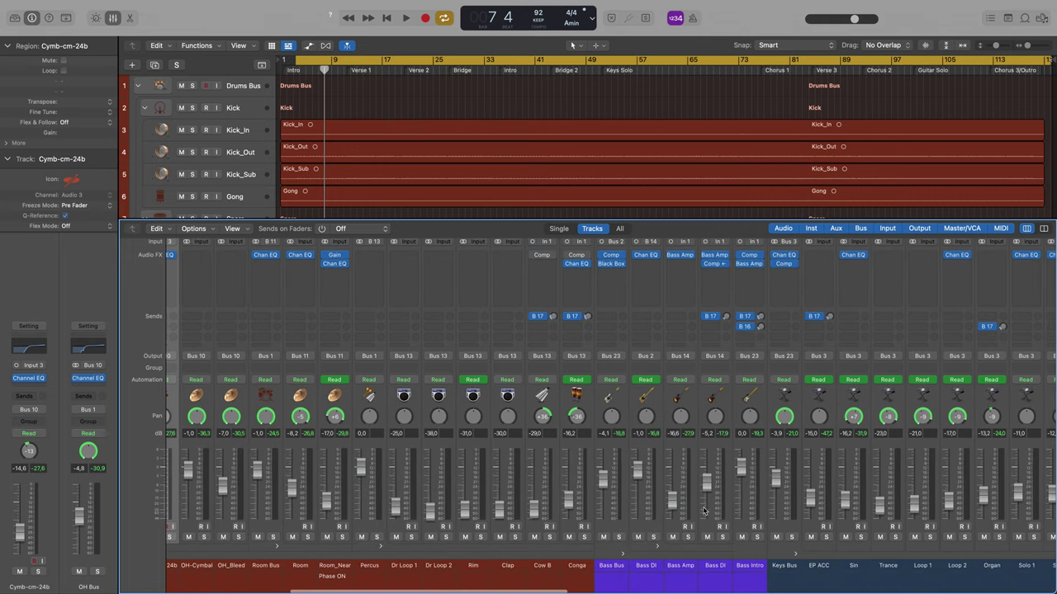
scroll(710, 511, "right", 10)
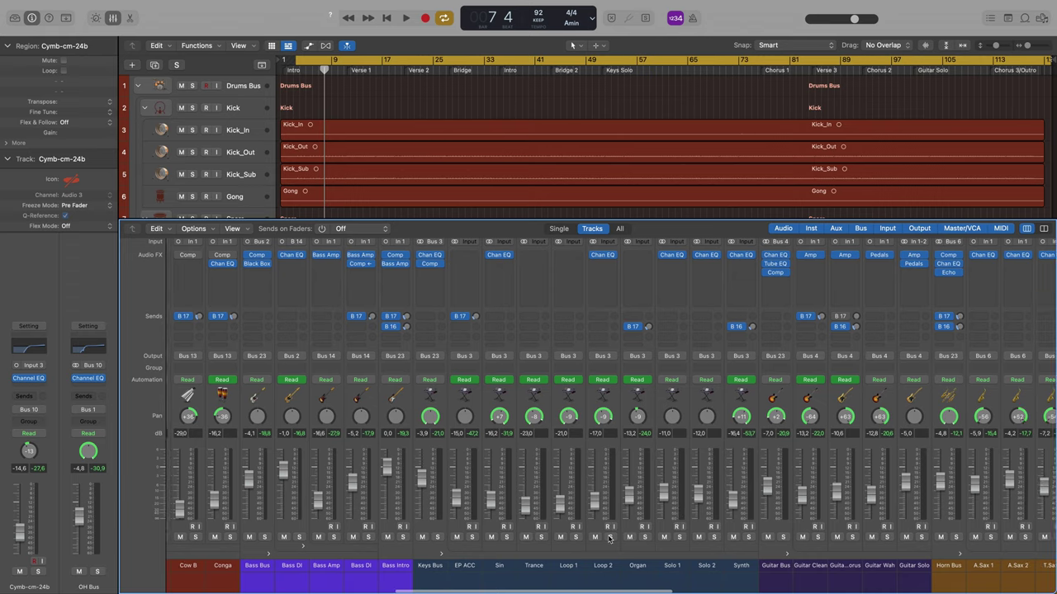
scroll(708, 575, "right", 6)
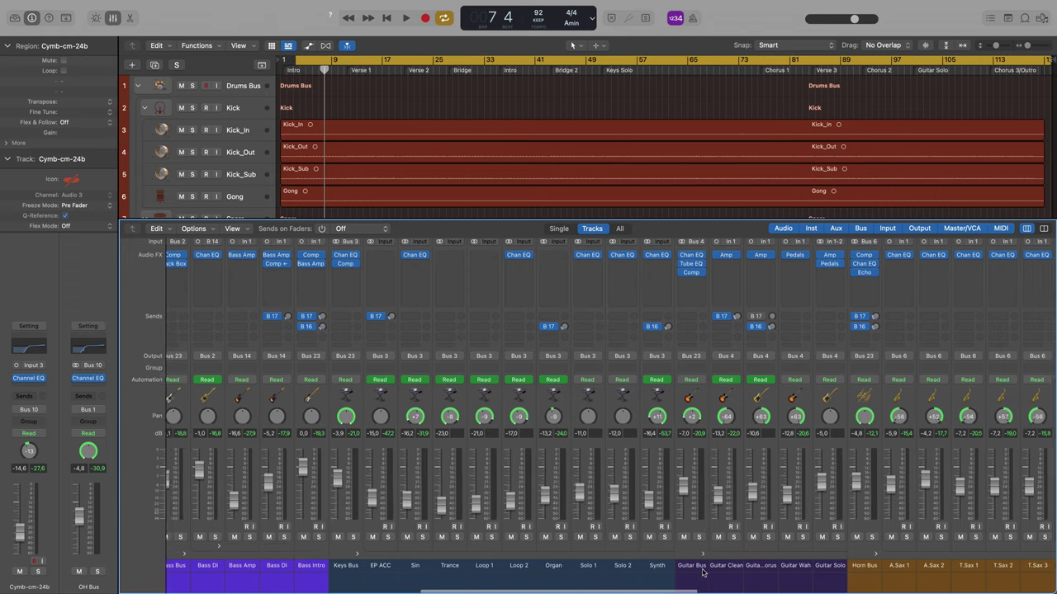
scroll(768, 577, "right", 4)
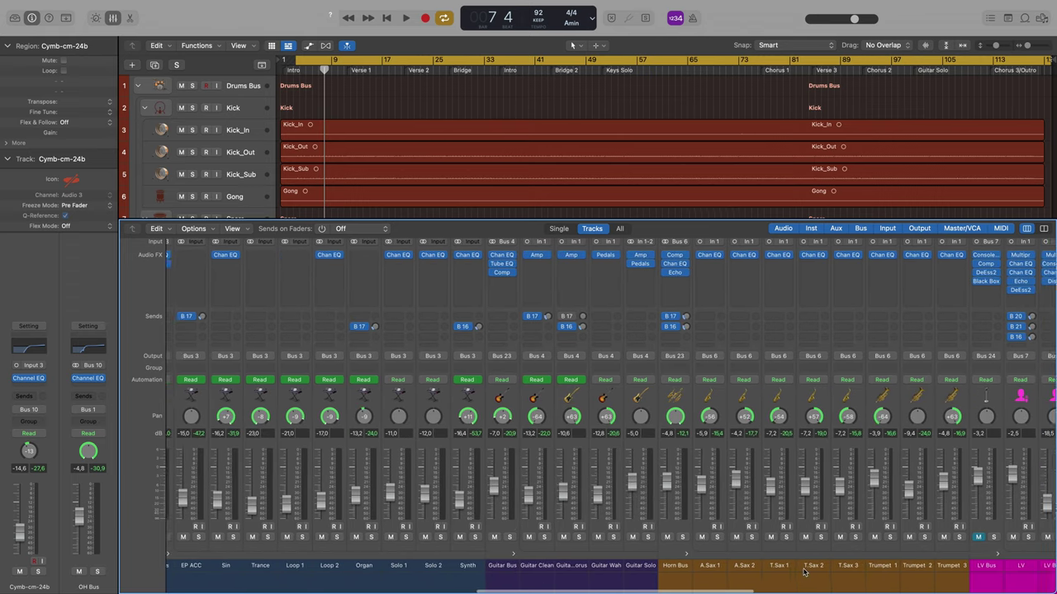
scroll(774, 561, "right", 5)
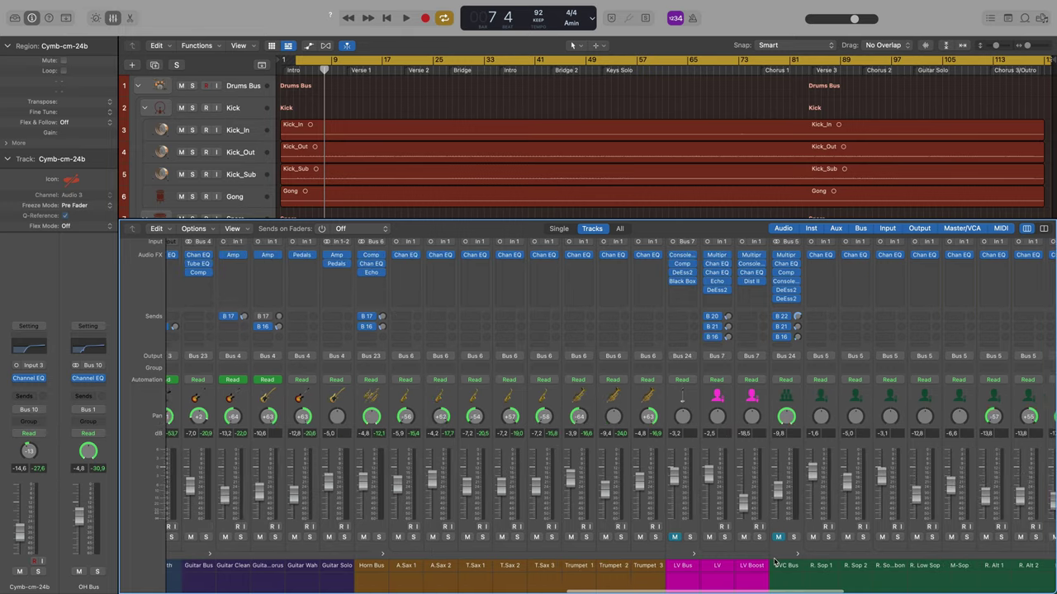
scroll(811, 568, "right", 5)
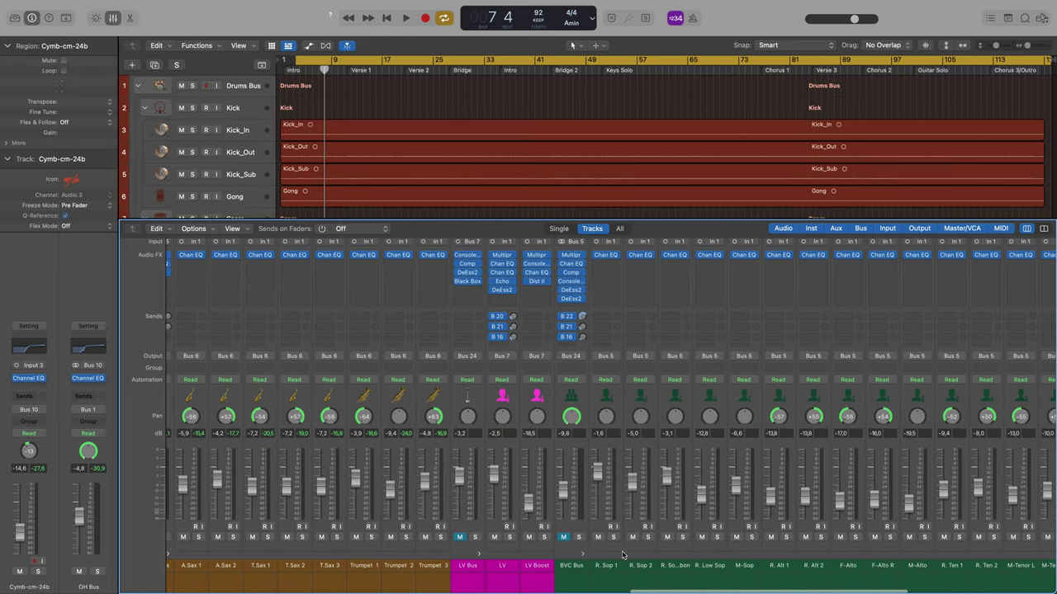
scroll(776, 573, "right", 4)
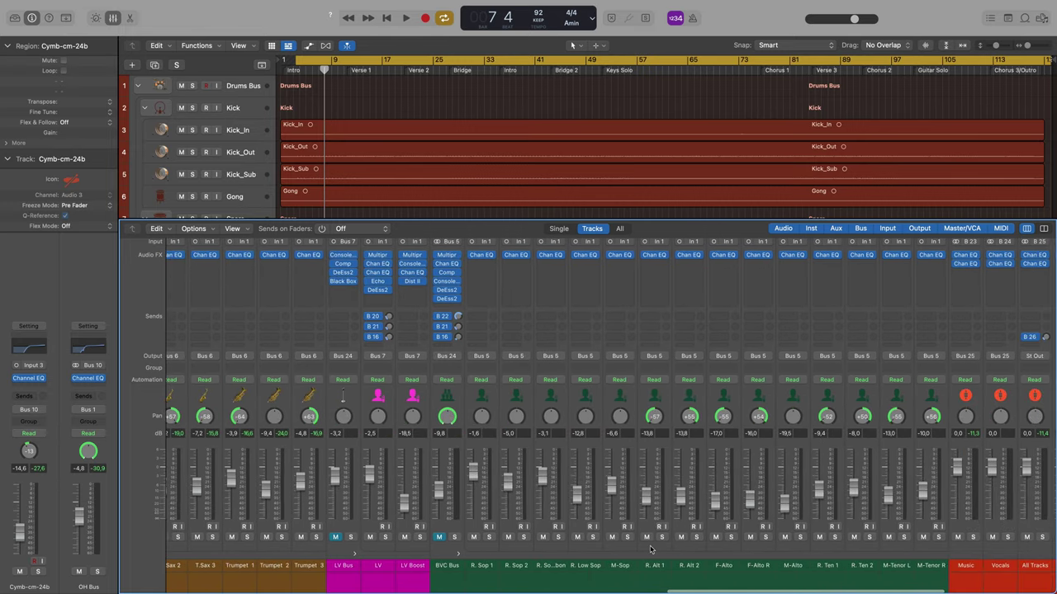
scroll(661, 581, "right", 10)
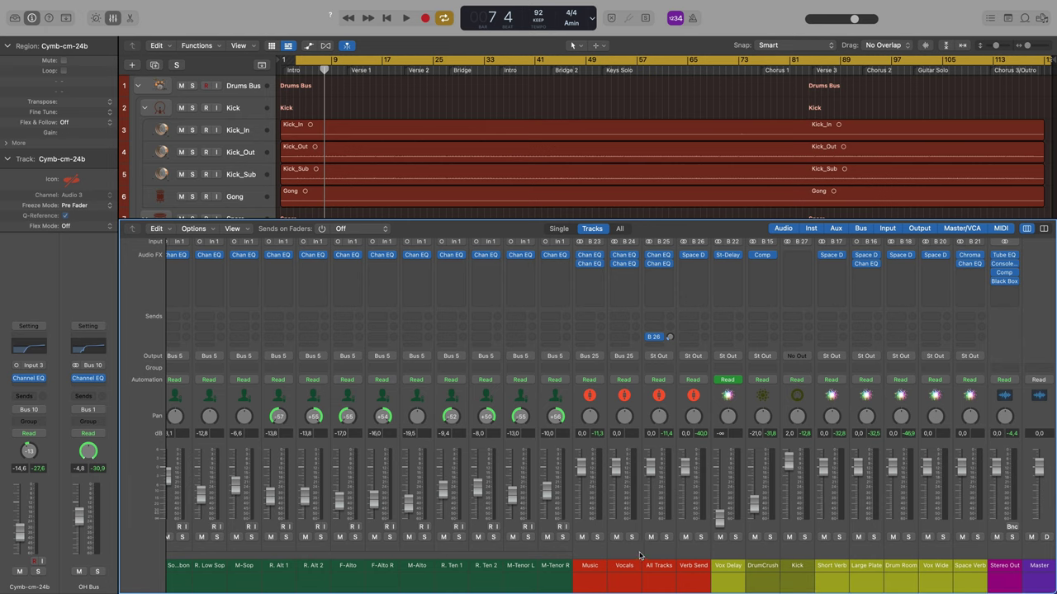
Return to the drum channels and examine the inserts, sends and output routing across the drum, percussion and bass strips.
scroll(602, 470, "left", 15)
scroll(602, 469, "left", 15)
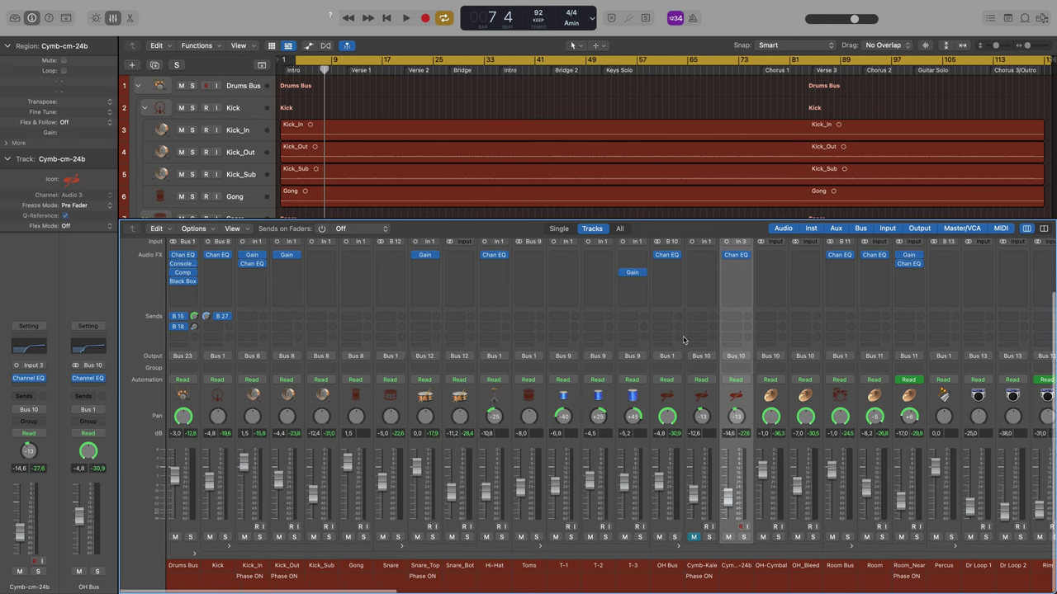
scroll(685, 340, "right", 2)
scroll(684, 339, "left", 2)
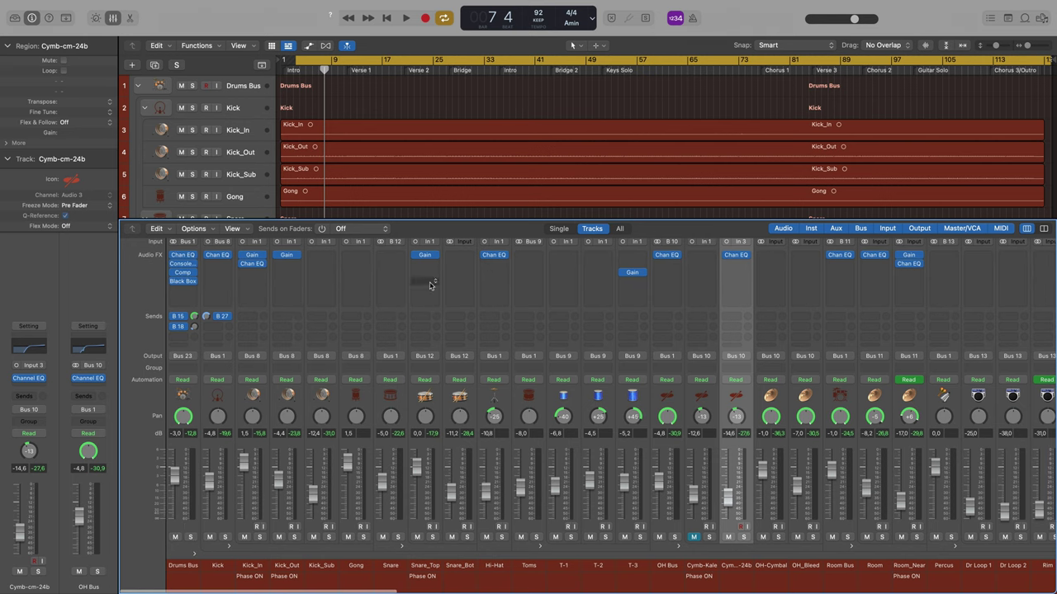
scroll(682, 323, "right", 15)
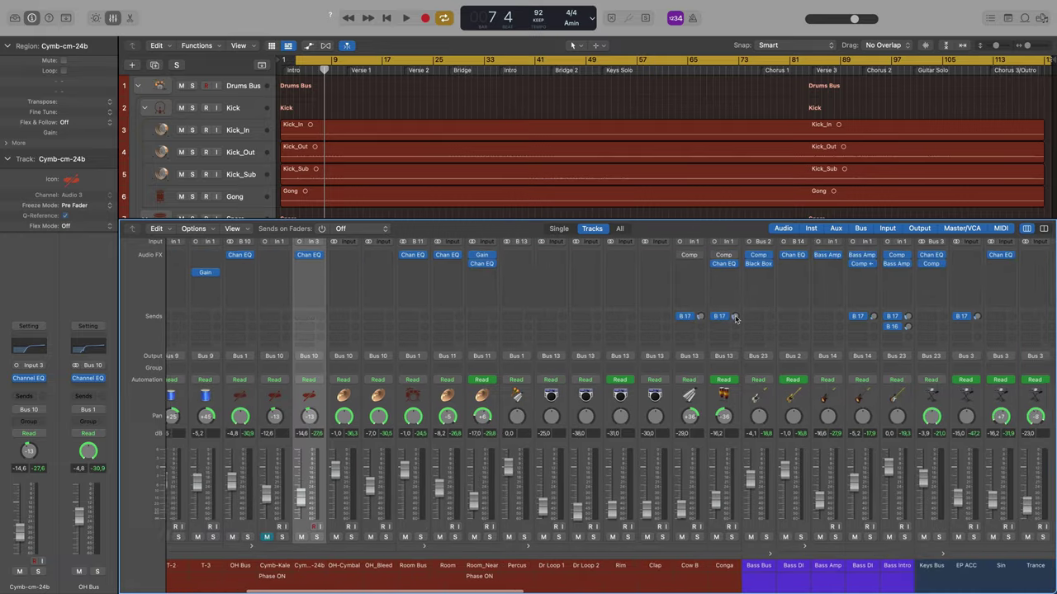
scroll(735, 319, "left", 14)
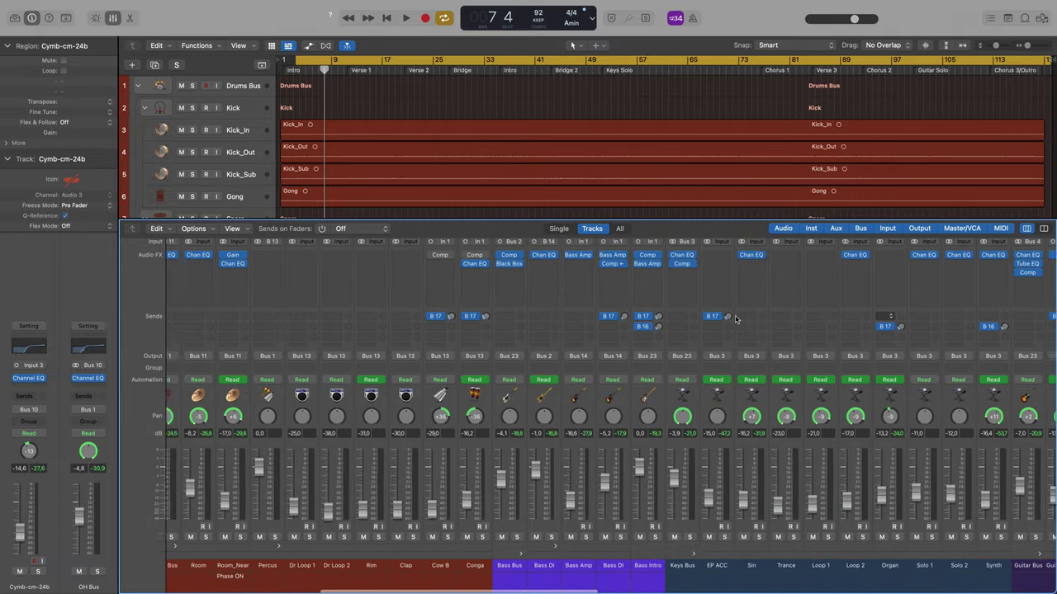
scroll(736, 320, "left", 2)
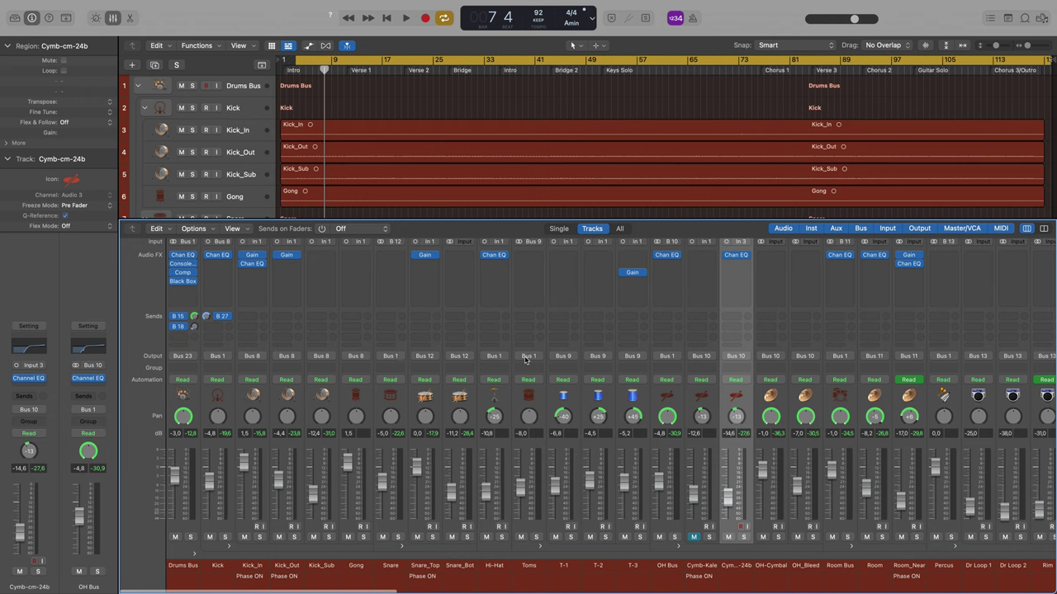
scroll(522, 362, "right", 7)
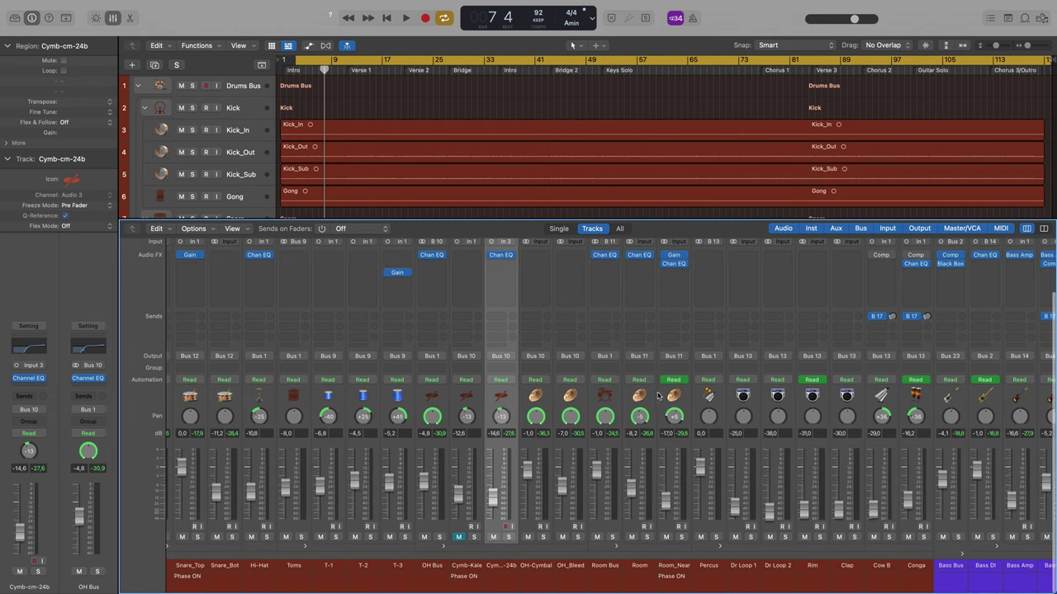
scroll(547, 490, "left", 7)
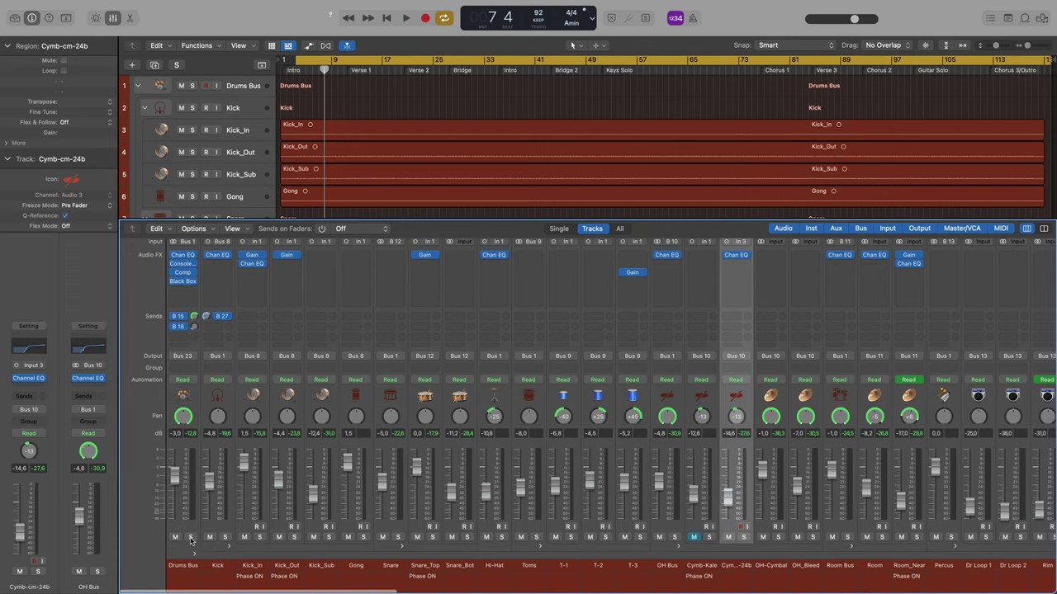
Solo the Drums Bus and play the song from the Bridge to check the drum and percussion channels, then stop playback.
left_click(190, 537)
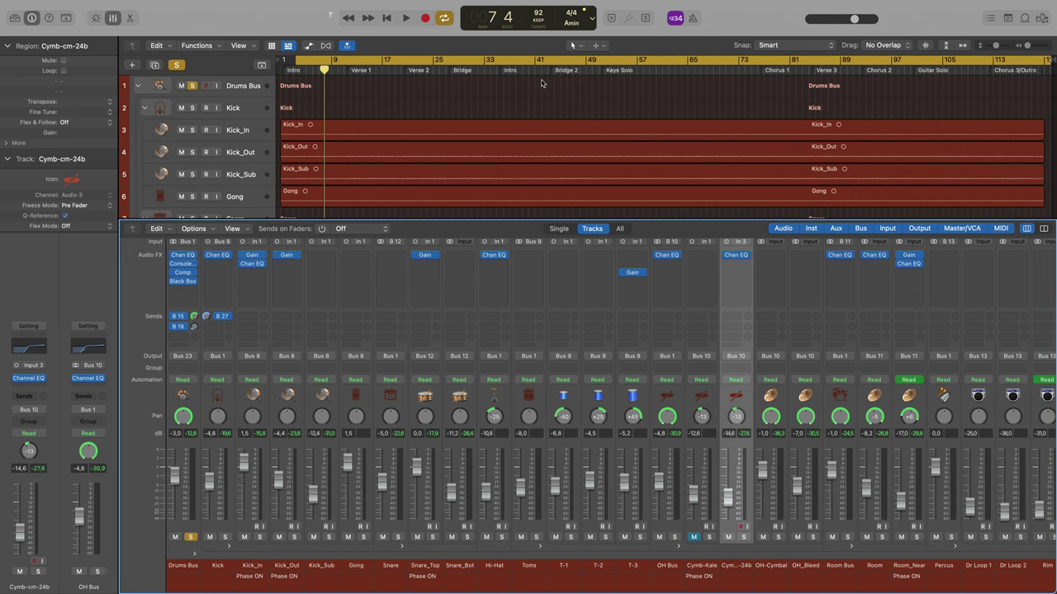
left_click(450, 70)
key("space")
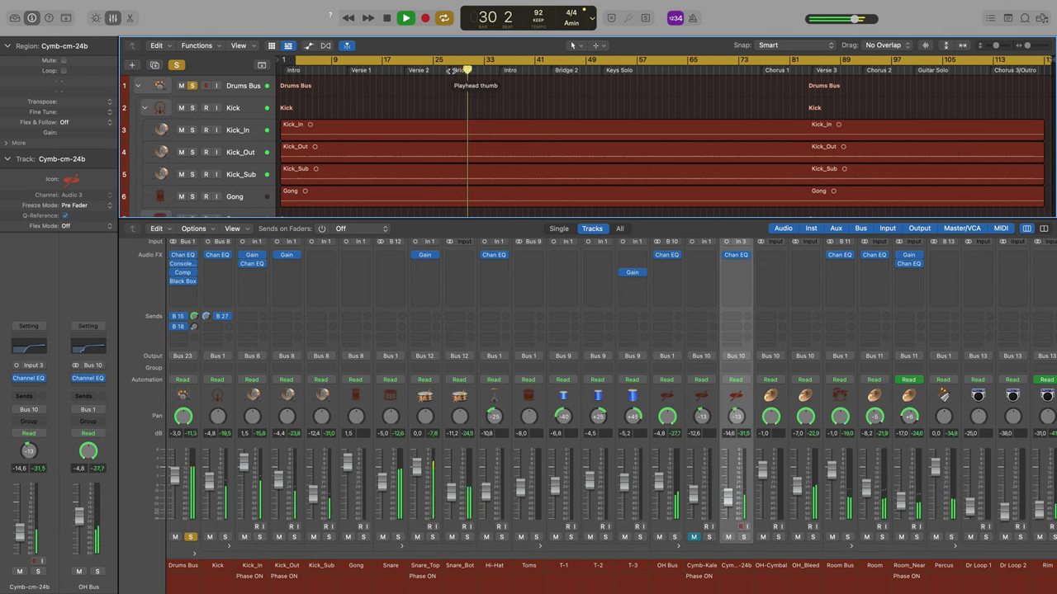
scroll(619, 458, "right", 5)
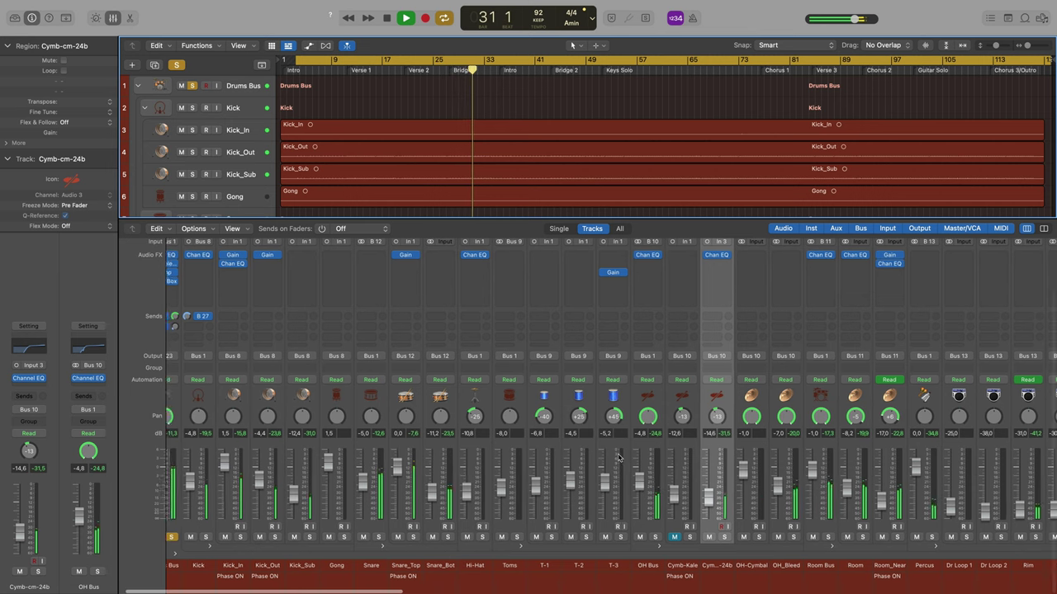
scroll(618, 458, "right", 6)
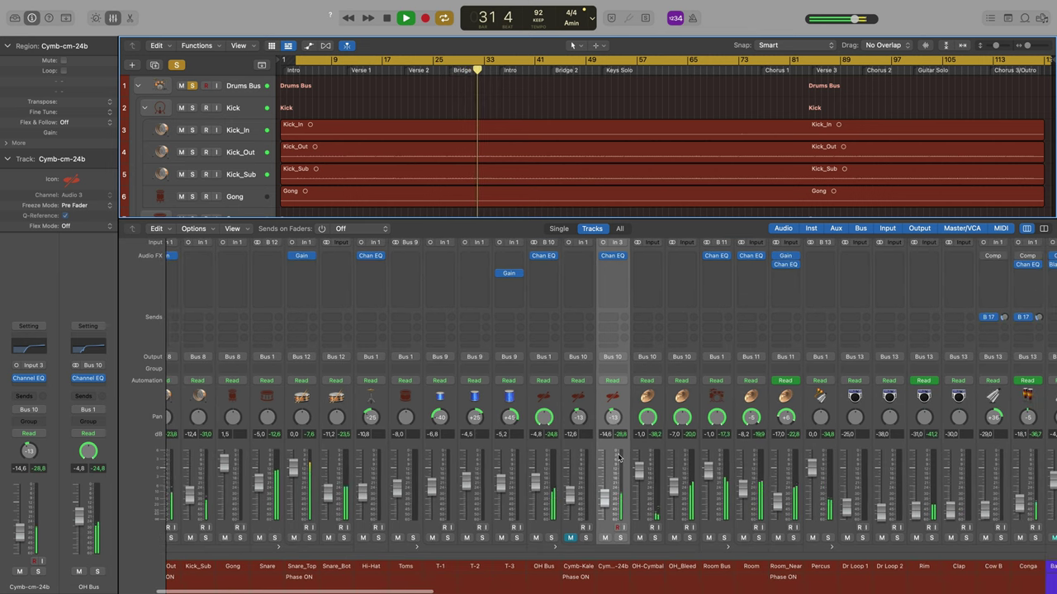
key("space")
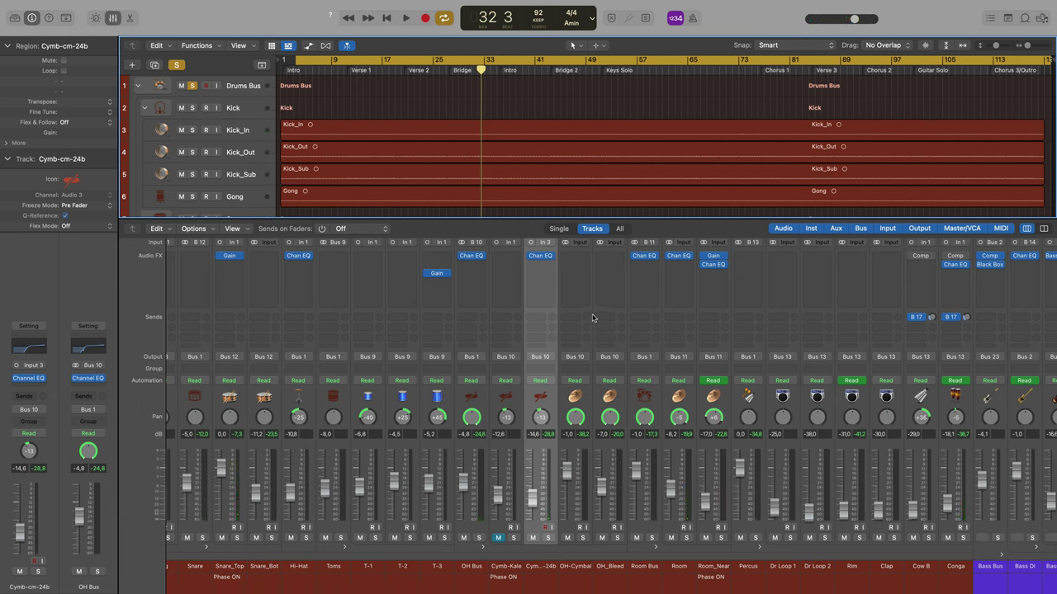
Look over the percussion channels in the mixer and turn off cycle mode for the song.
scroll(706, 336, "right", 5)
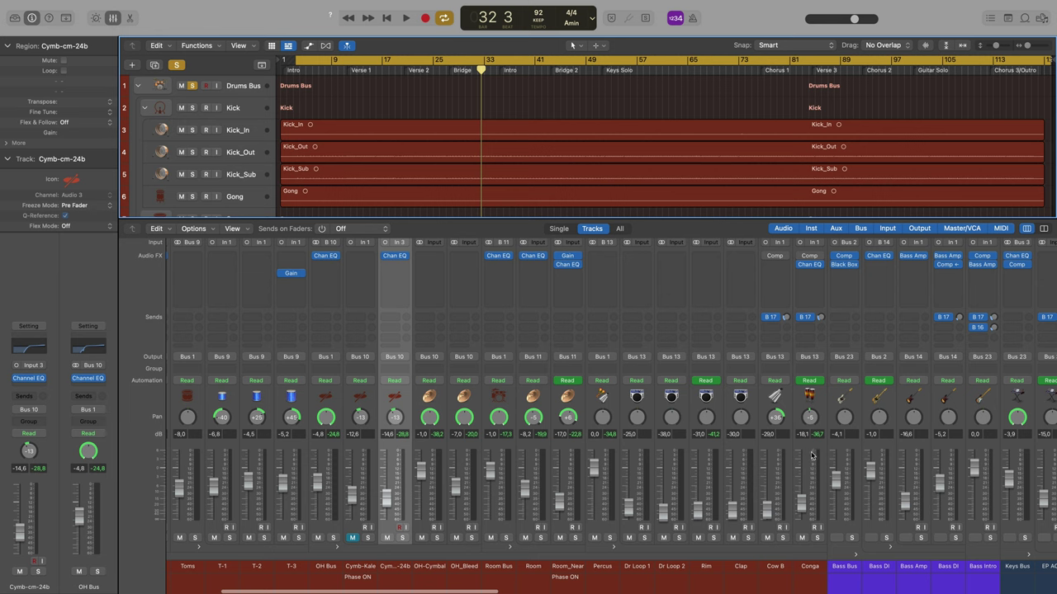
left_click(469, 63)
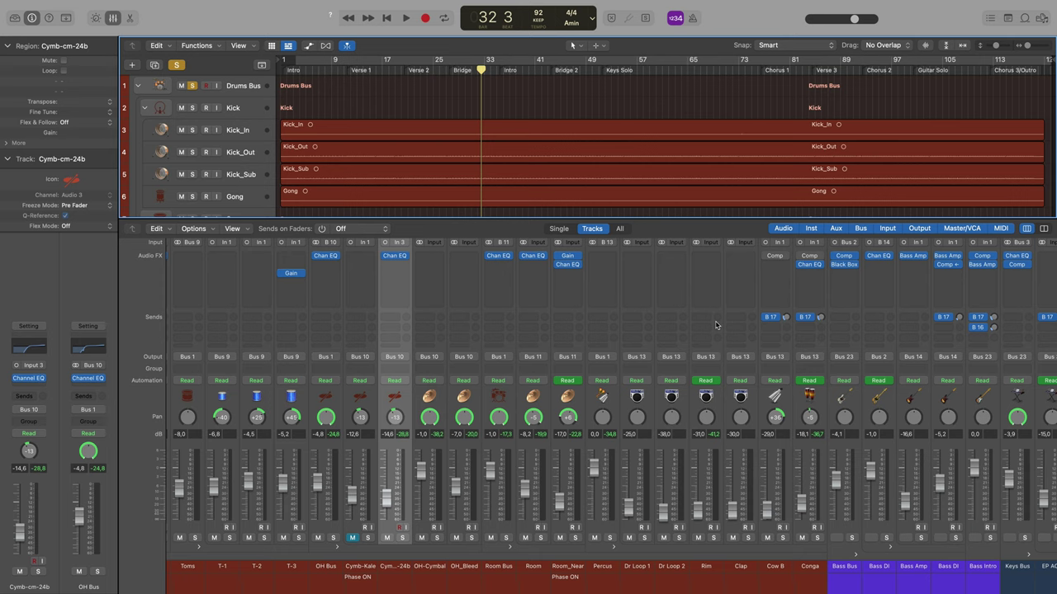
Select the Conga channel in the mixer and move the playhead to bar 20.
scroll(604, 460, "right", 5)
left_click(623, 452)
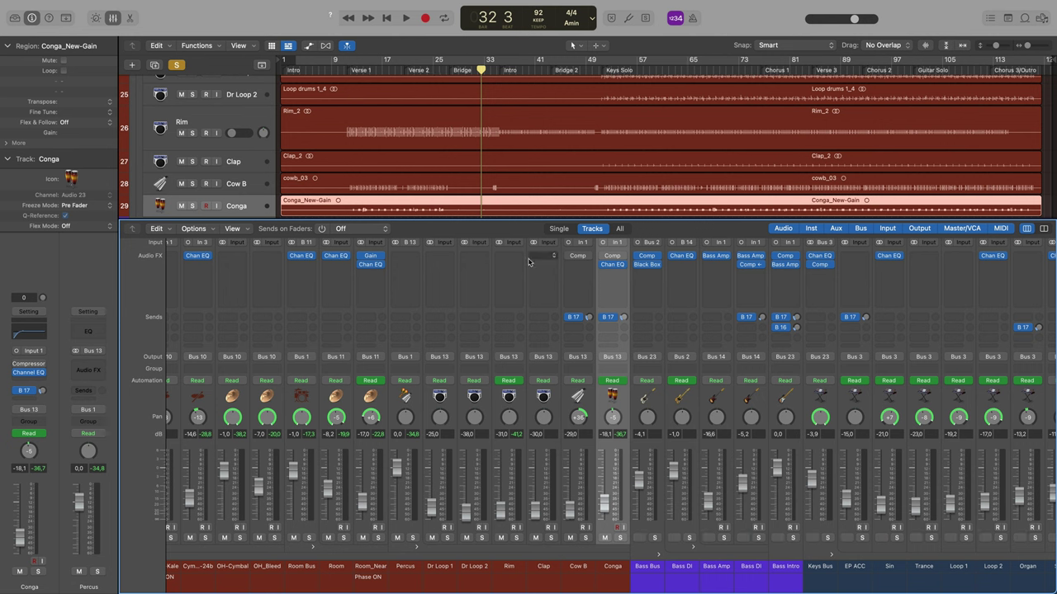
left_click(402, 71)
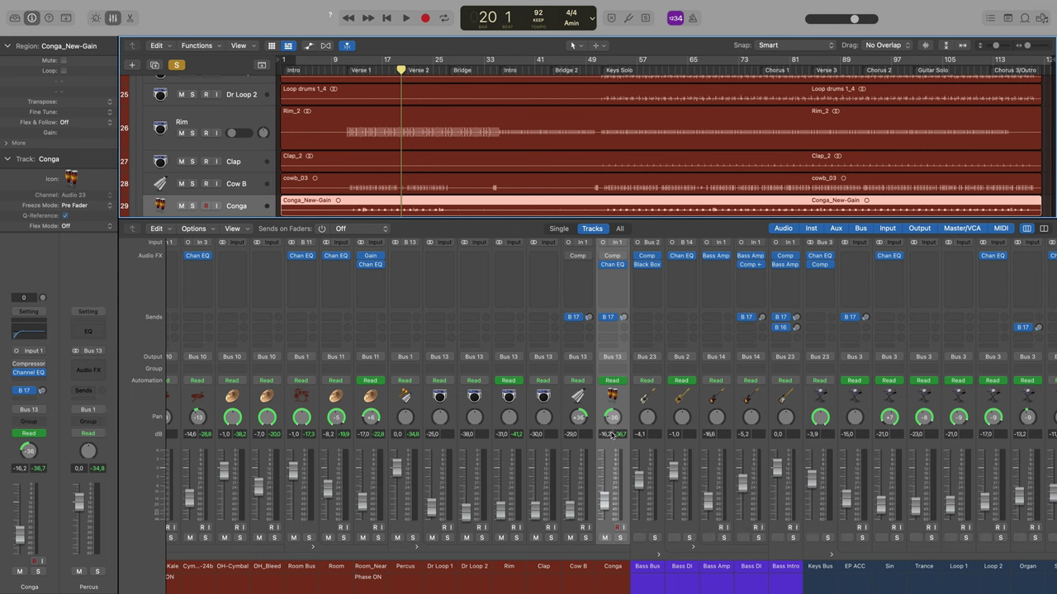
Move the playhead to about bar 25, near the end of Verse 2.
left_click(433, 66)
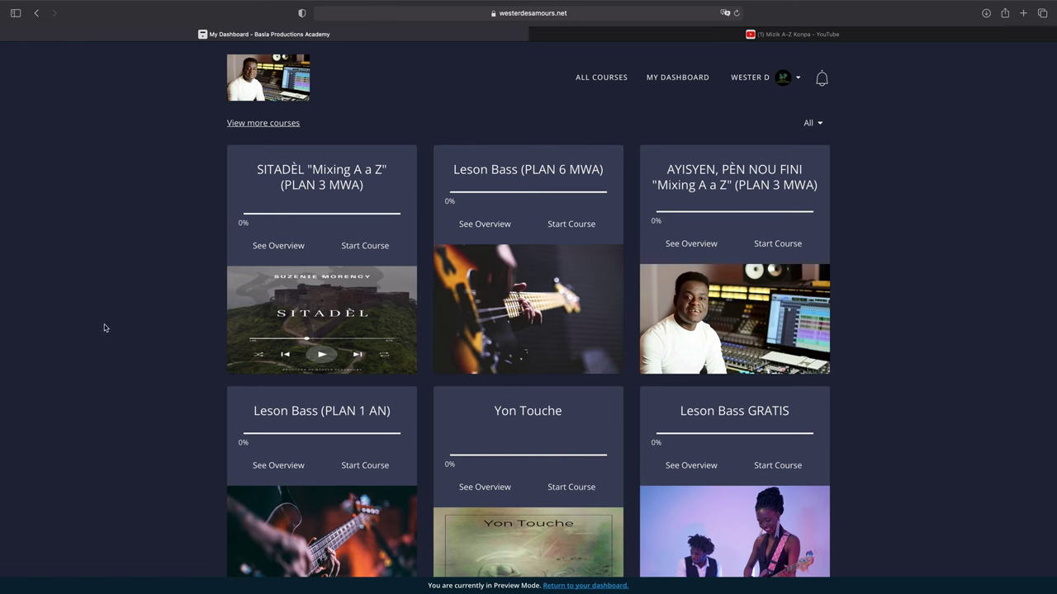
Switch to the browser, open the SITADÈL "Mixing A a Z" (PLAN 3 MWA) course and look through its lesson list.
scroll(145, 308, "down", 1)
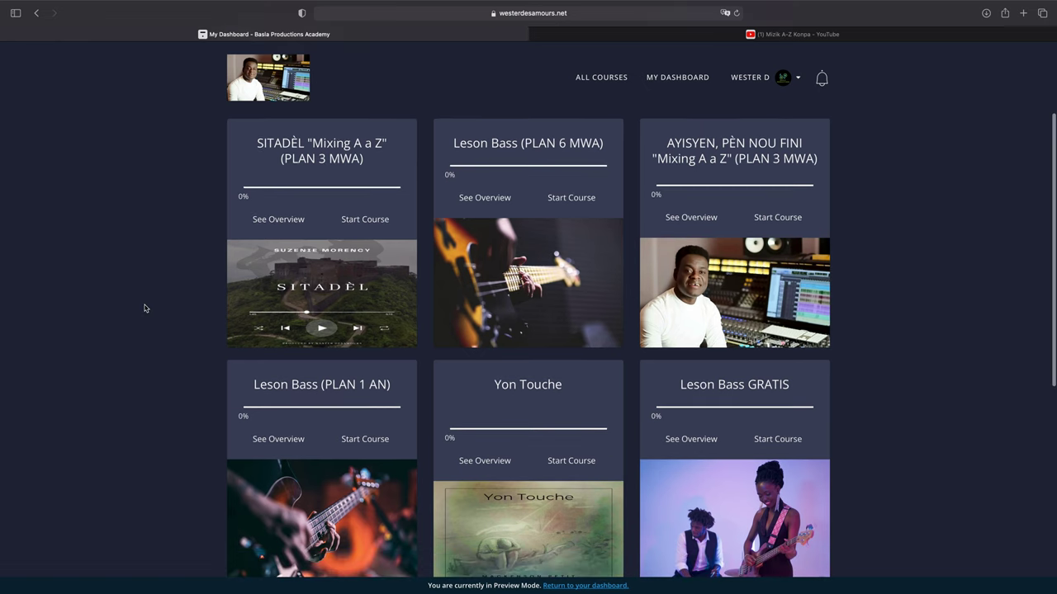
left_click(327, 306)
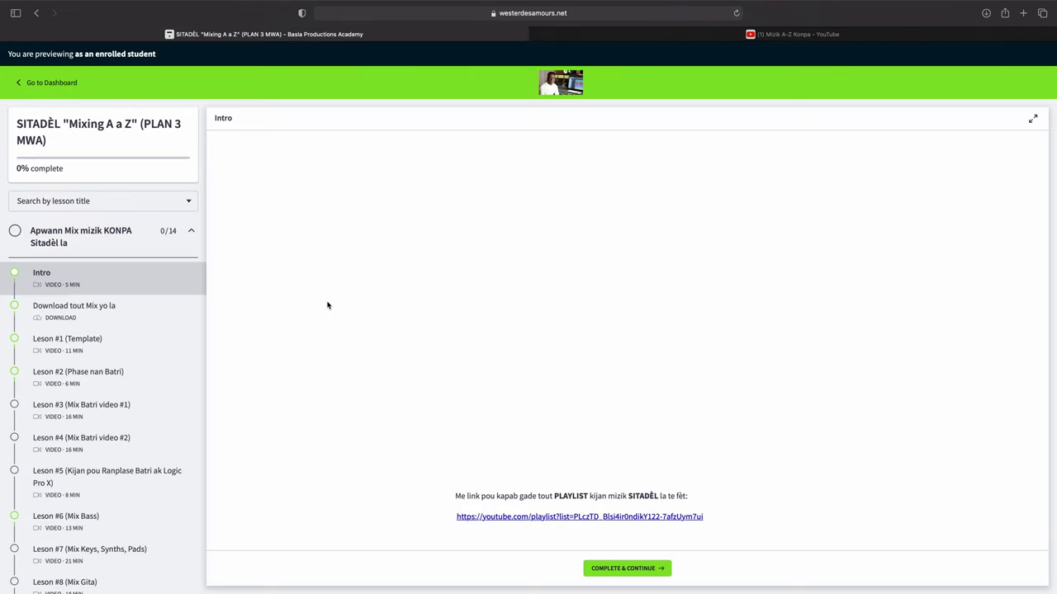
scroll(94, 430, "down", 1)
scroll(94, 430, "up", 1)
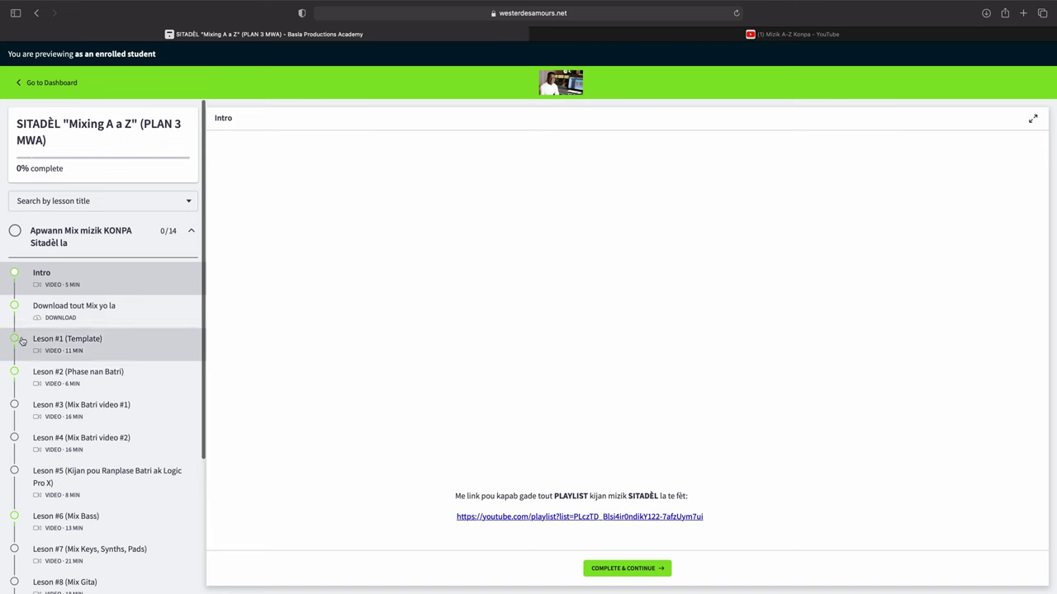
scroll(22, 340, "down", 2)
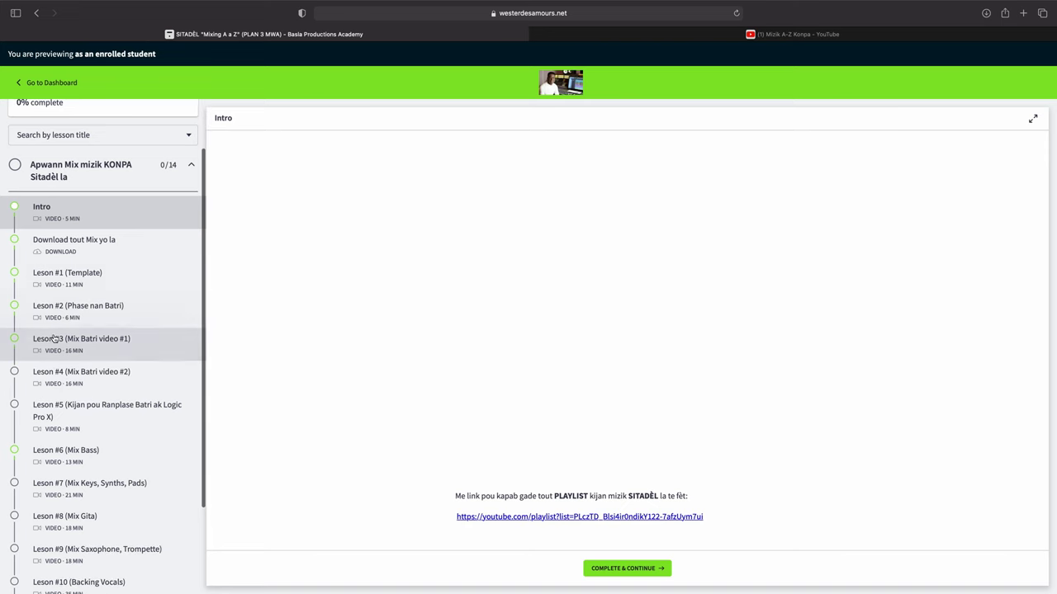
scroll(53, 339, "down", 2)
scroll(53, 339, "down", 2)
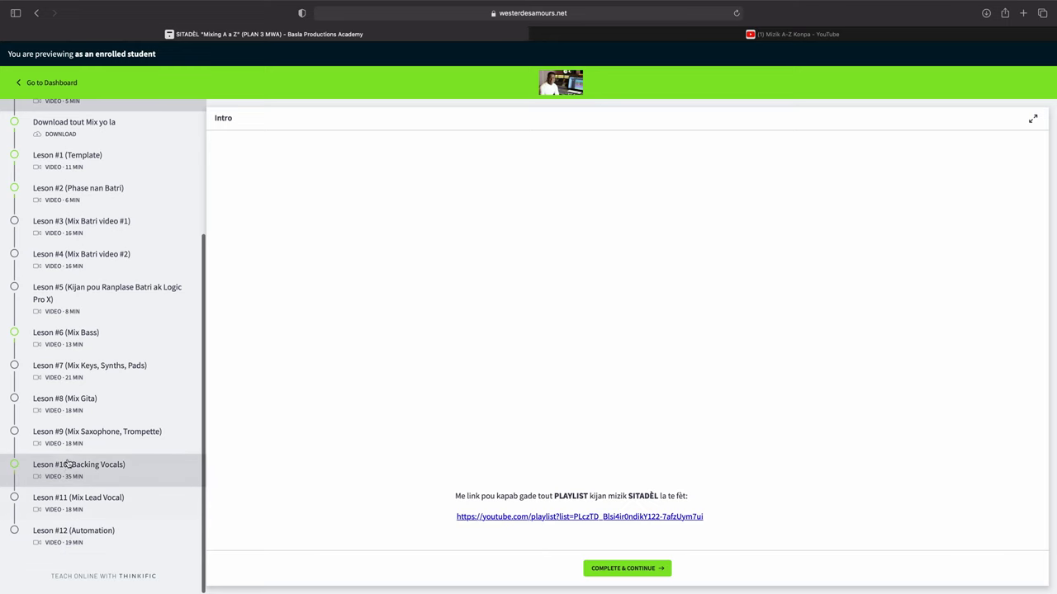
scroll(69, 458, "up", 1)
scroll(68, 459, "up", 5)
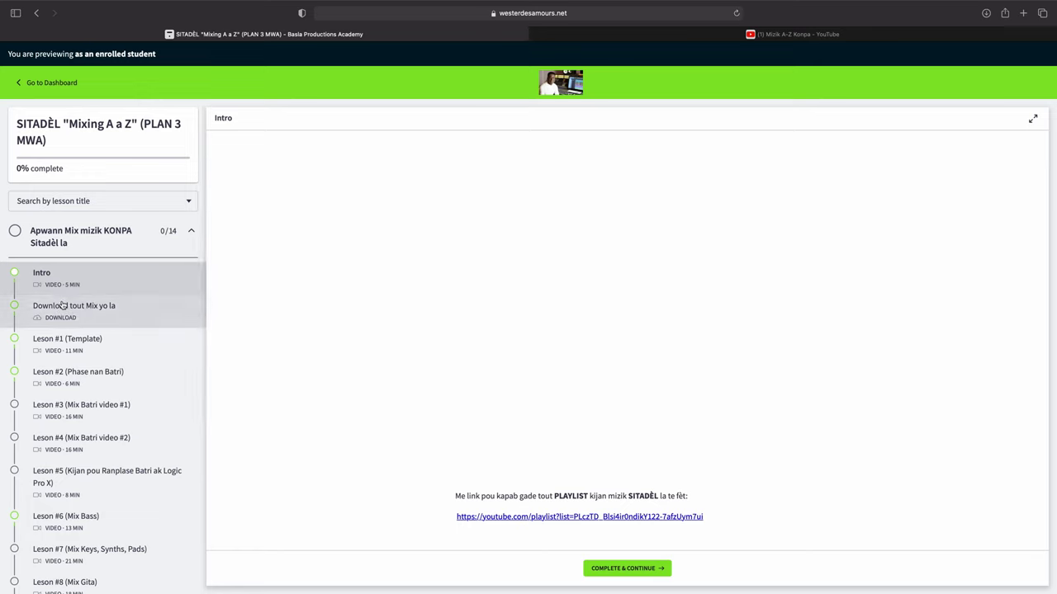
Open the "Download tout Mix yo la" lesson and review its downloadable mix files and the remaining lessons of the course.
left_click(61, 312)
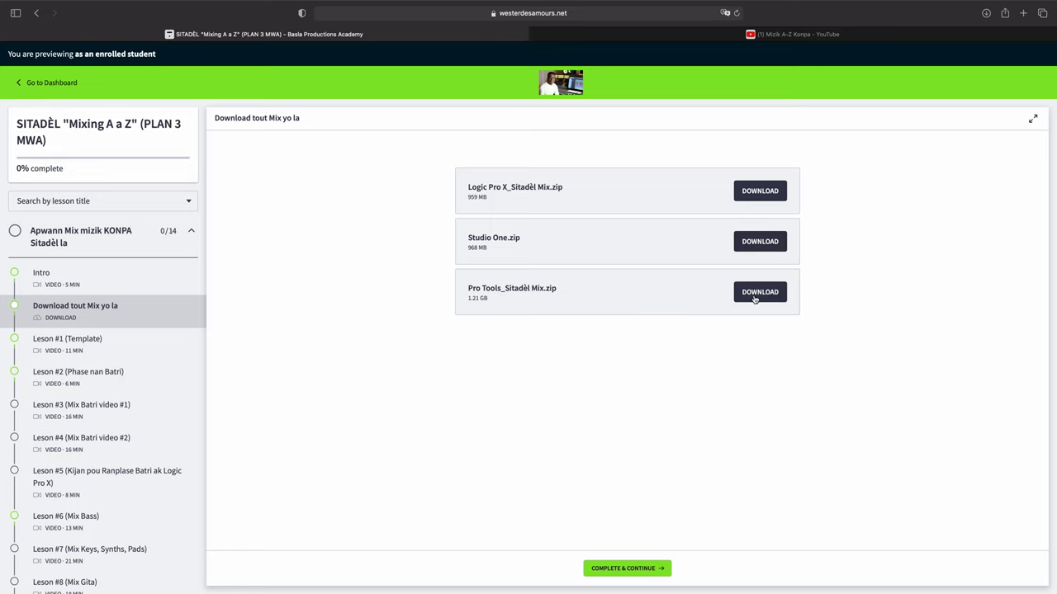
scroll(75, 360, "down", 3)
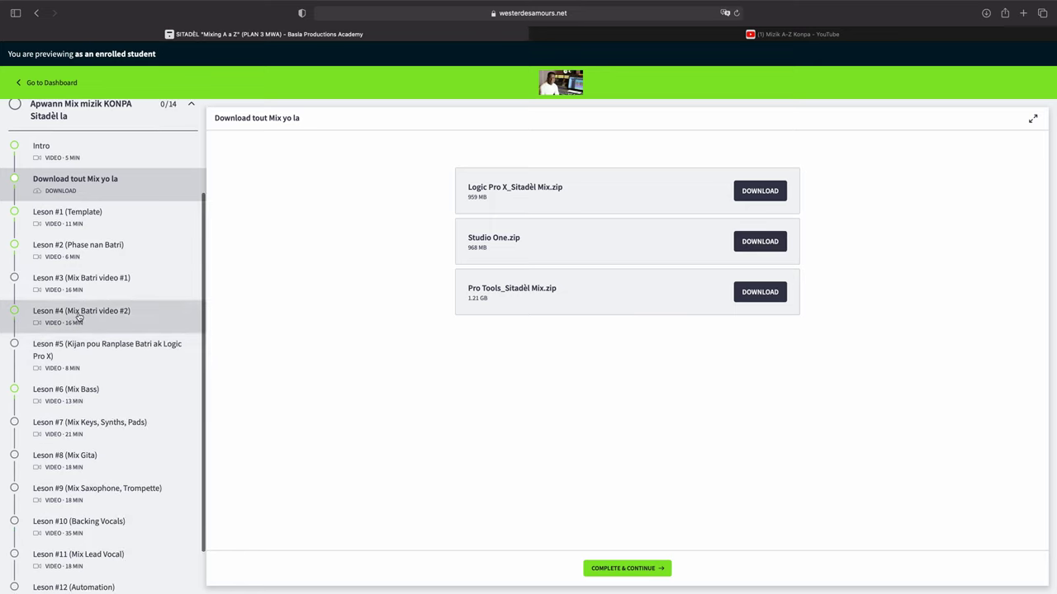
scroll(83, 365, "down", 1)
scroll(87, 370, "up", 2)
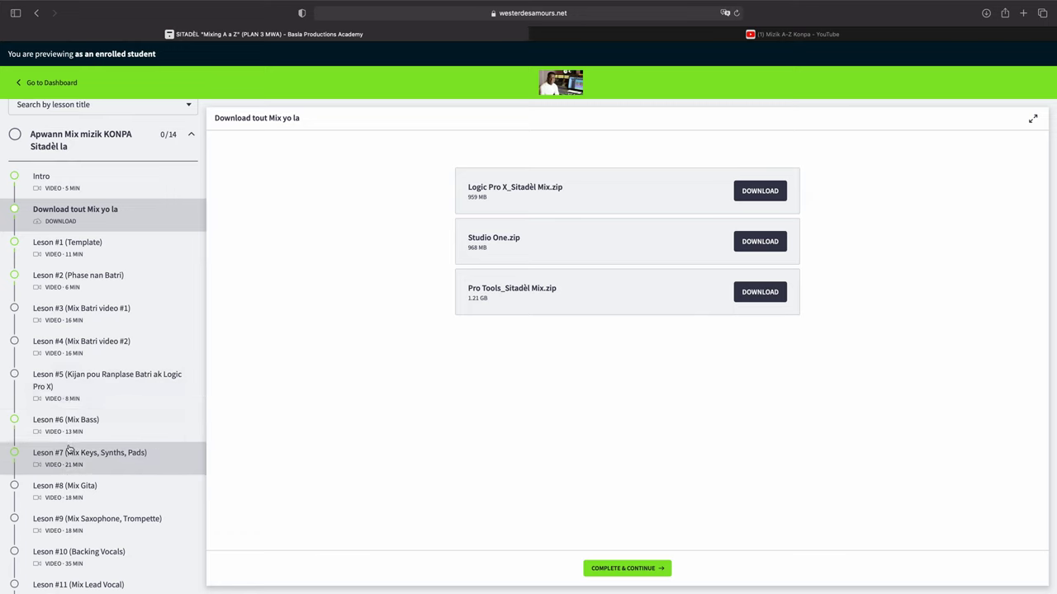
scroll(69, 448, "down", 3)
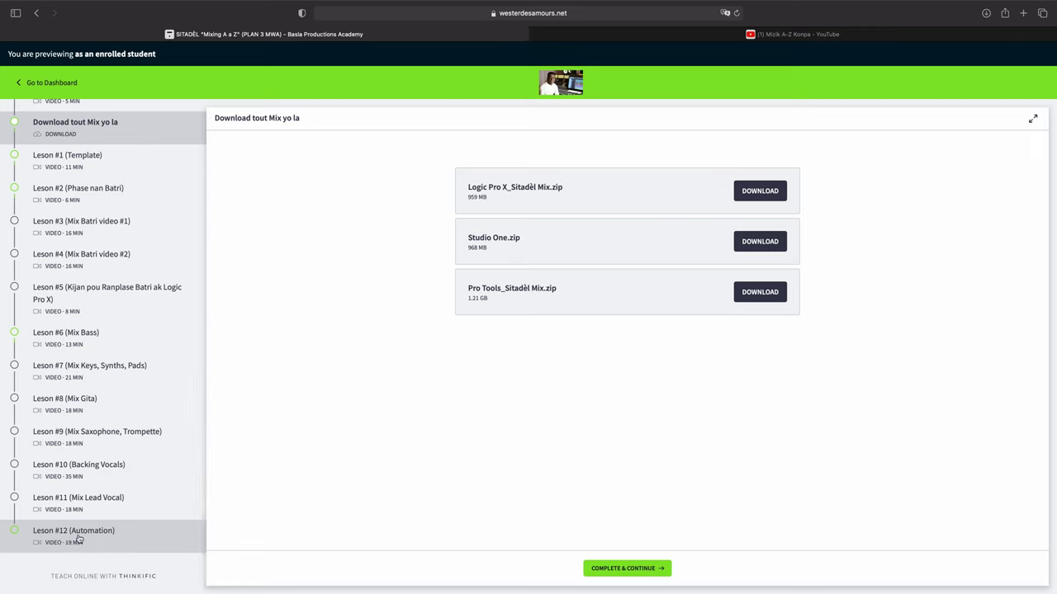
scroll(88, 314, "up", 5)
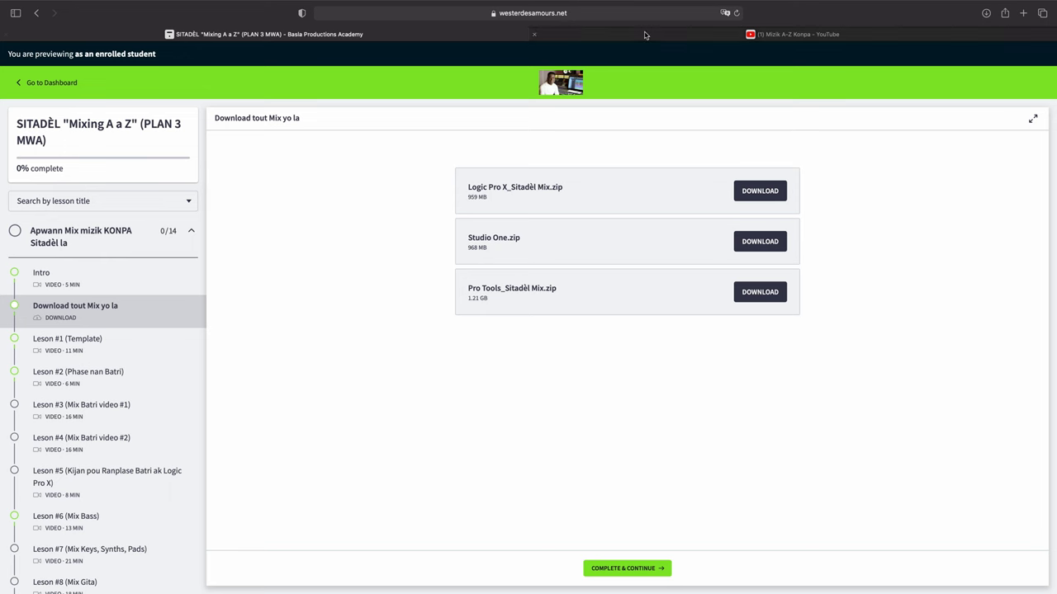
Switch to YouTube and skim the Mizik A-Z Konpa playlist.
left_click(682, 34)
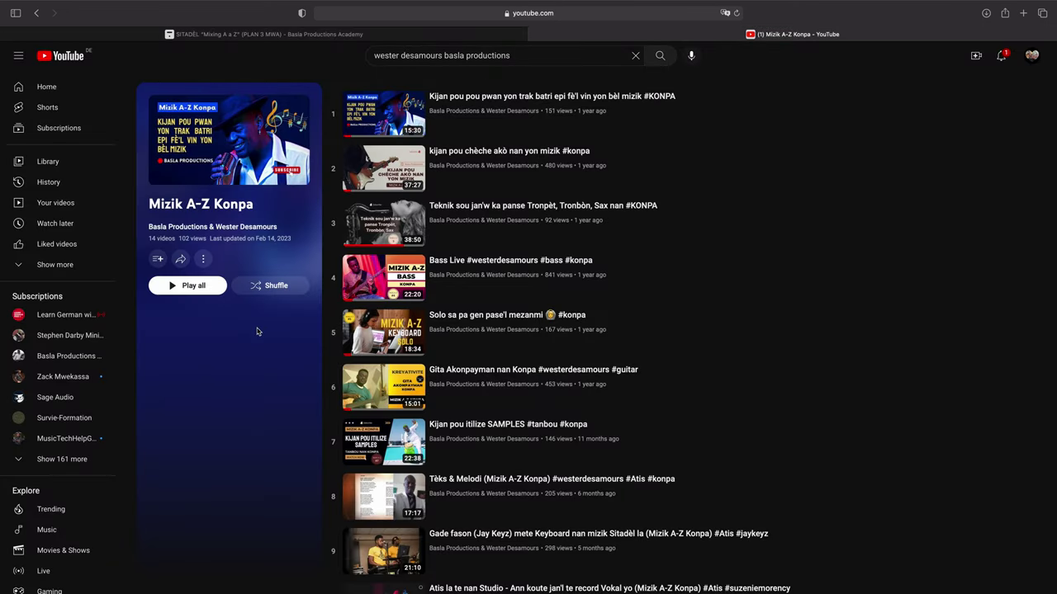
scroll(257, 331, "down", 3)
scroll(256, 329, "up", 3)
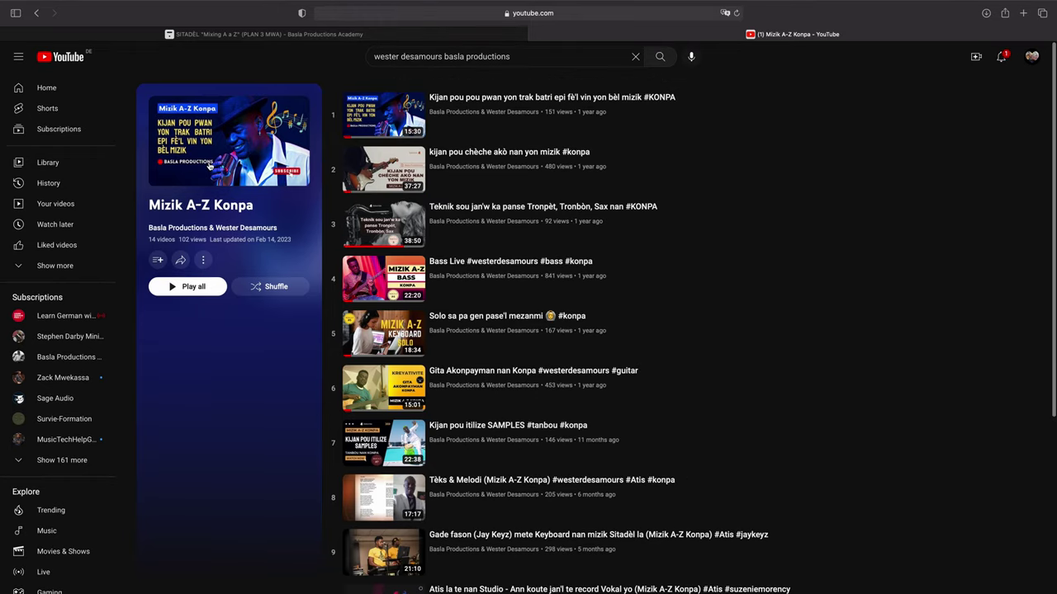
Go back to the Basla Productions channel's playlists and open the full Mizik A-Z Konpa playlist from there.
left_click(38, 14)
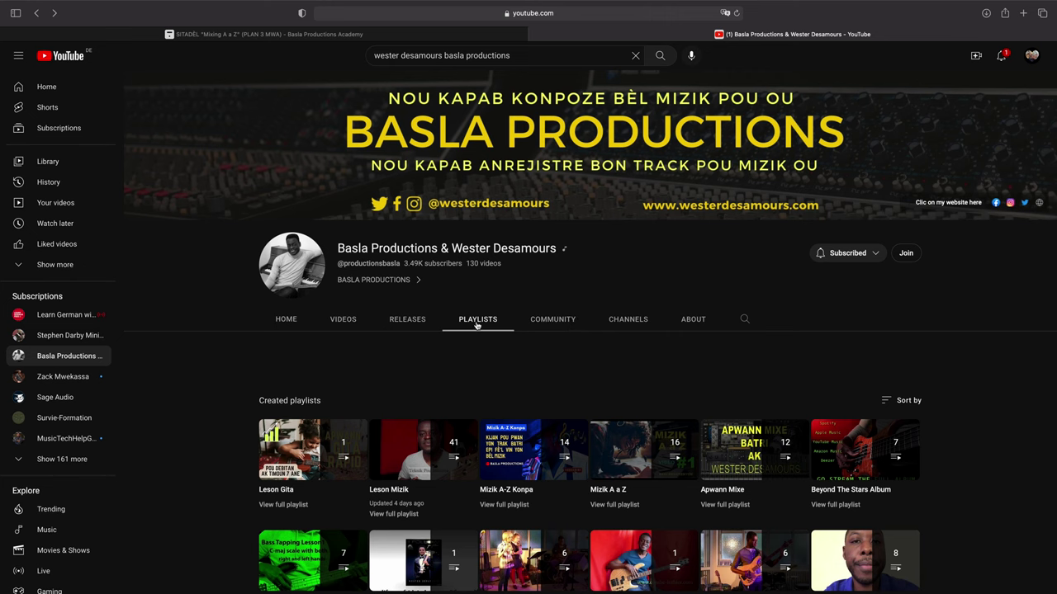
scroll(496, 392, "down", 3)
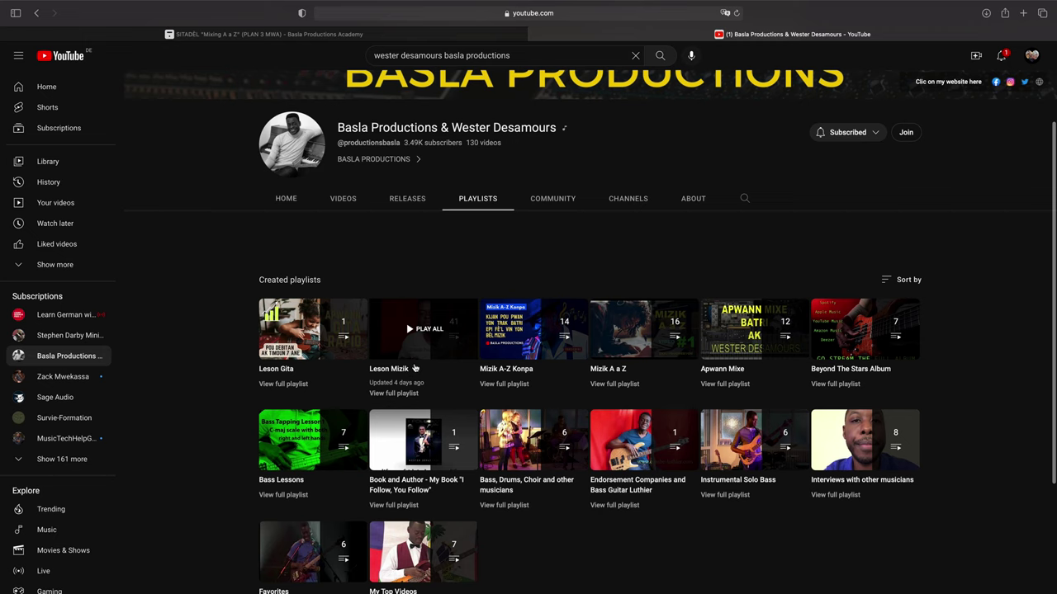
left_click(499, 387)
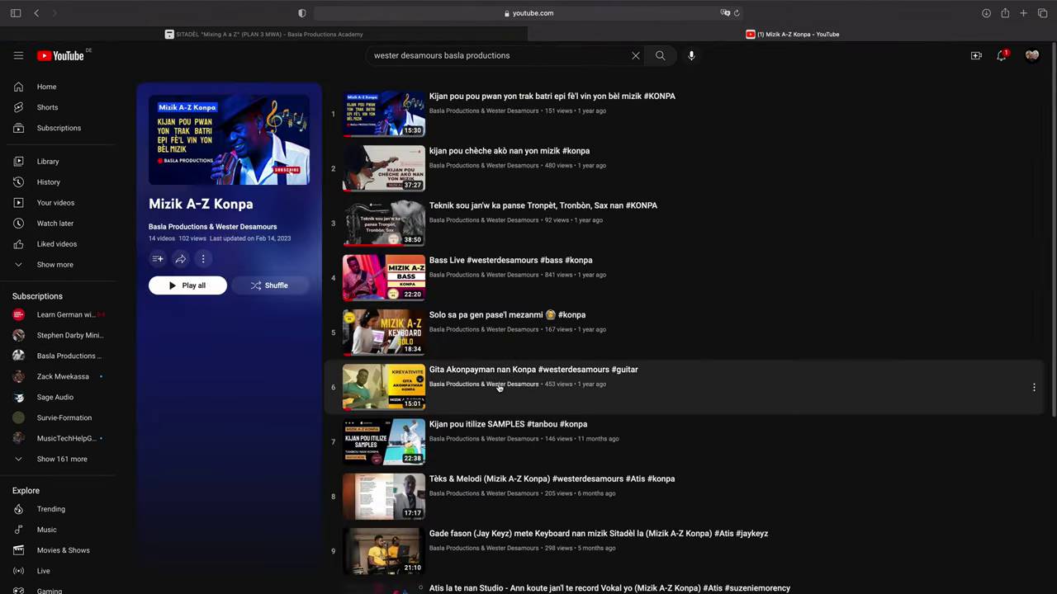
Look through the playlist's videos from the first to the last and return to its beginning.
scroll(343, 293, "down", 5)
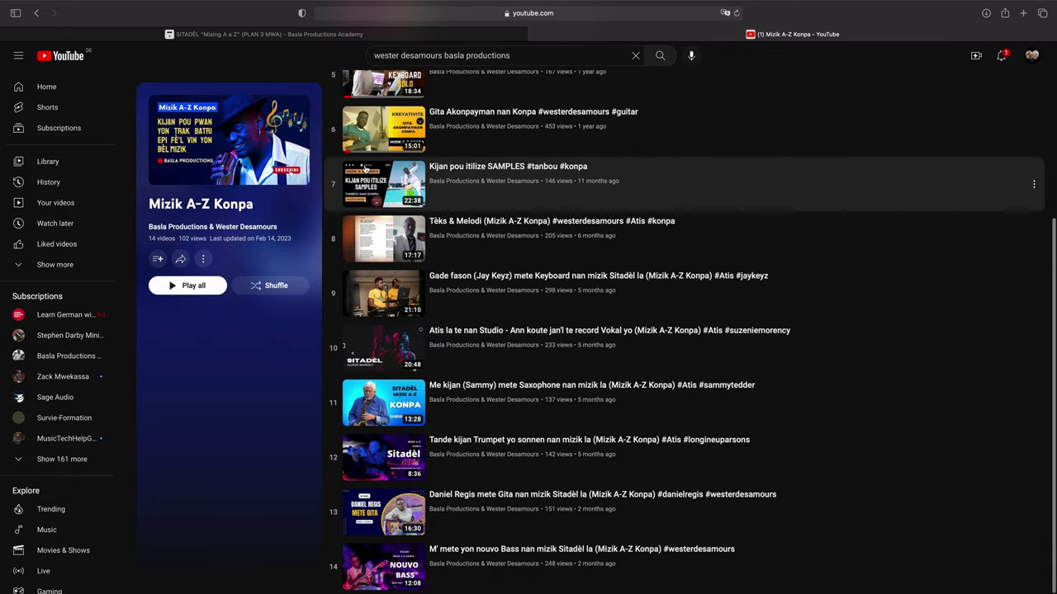
scroll(355, 511, "up", 5)
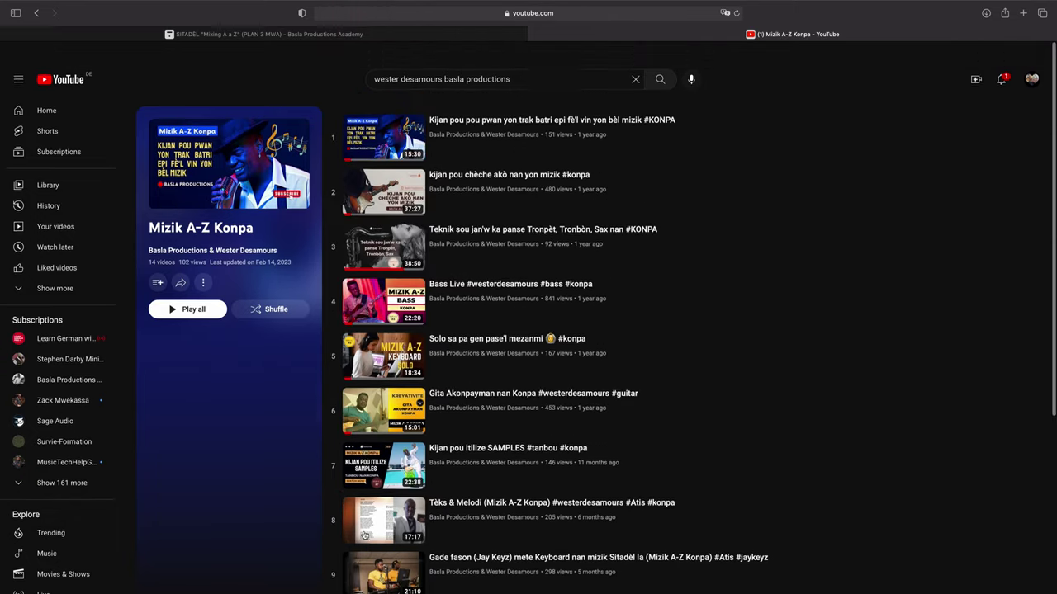
scroll(370, 299, "down", 5)
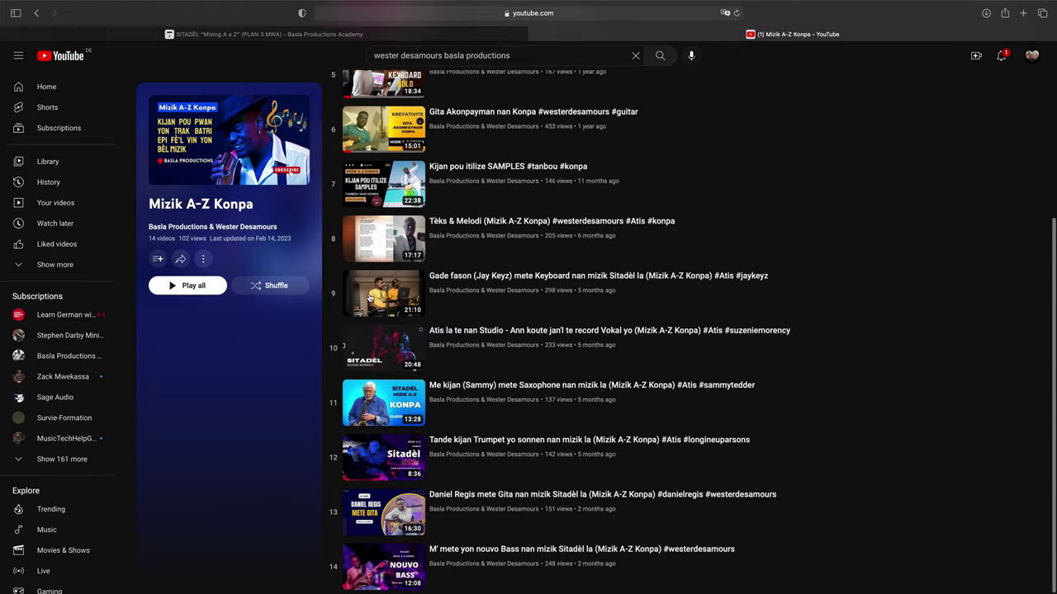
scroll(375, 231, "up", 5)
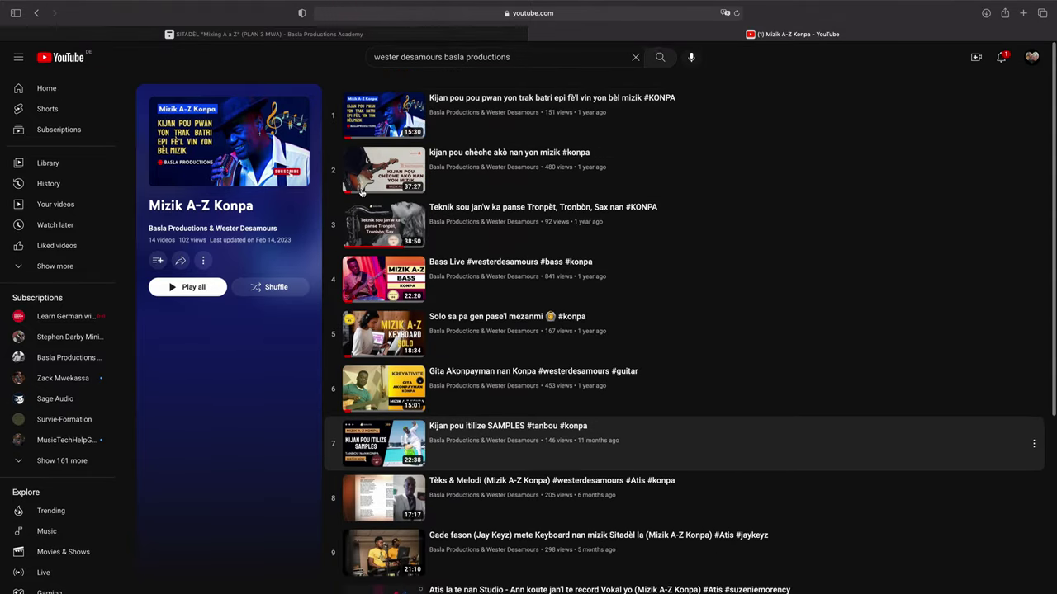
scroll(404, 333, "down", 3)
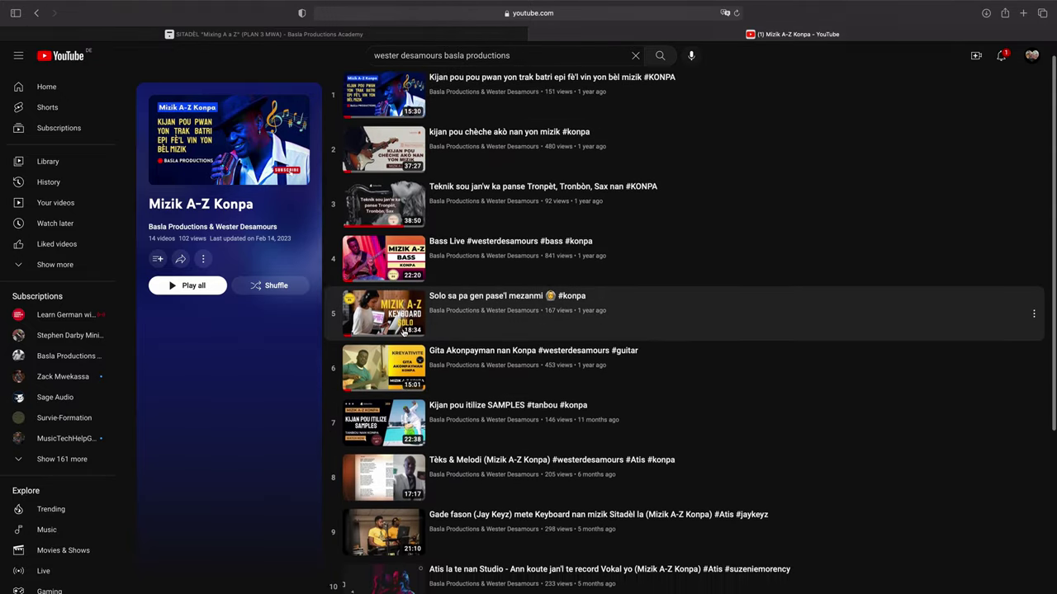
scroll(404, 333, "down", 2)
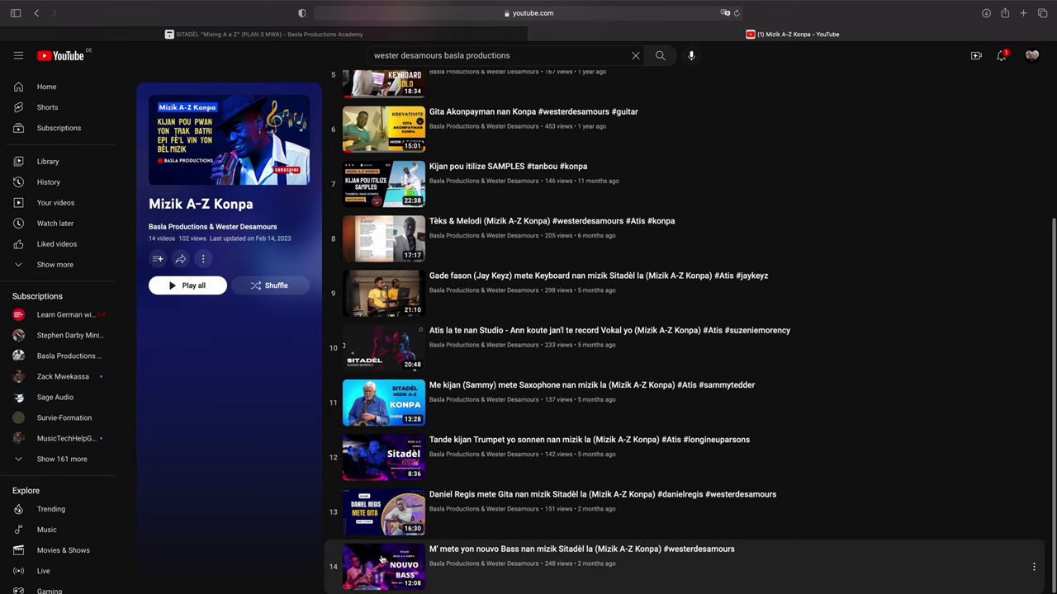
scroll(398, 336, "up", 5)
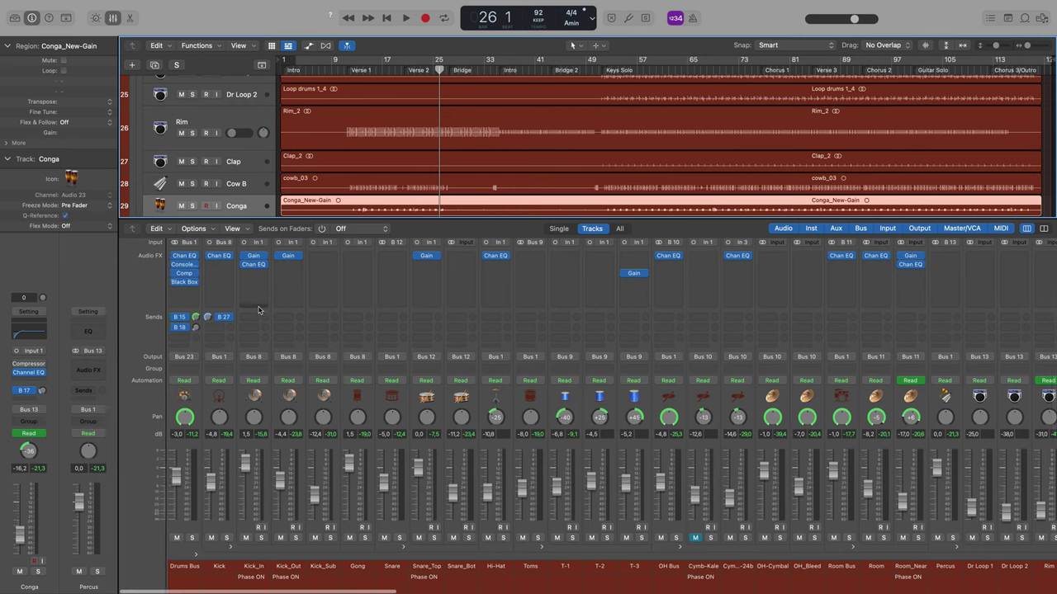
Switch back to Logic Pro and look across the mixer from the drum channels to the bass, keys and guitar channels.
scroll(534, 448, "right", 4)
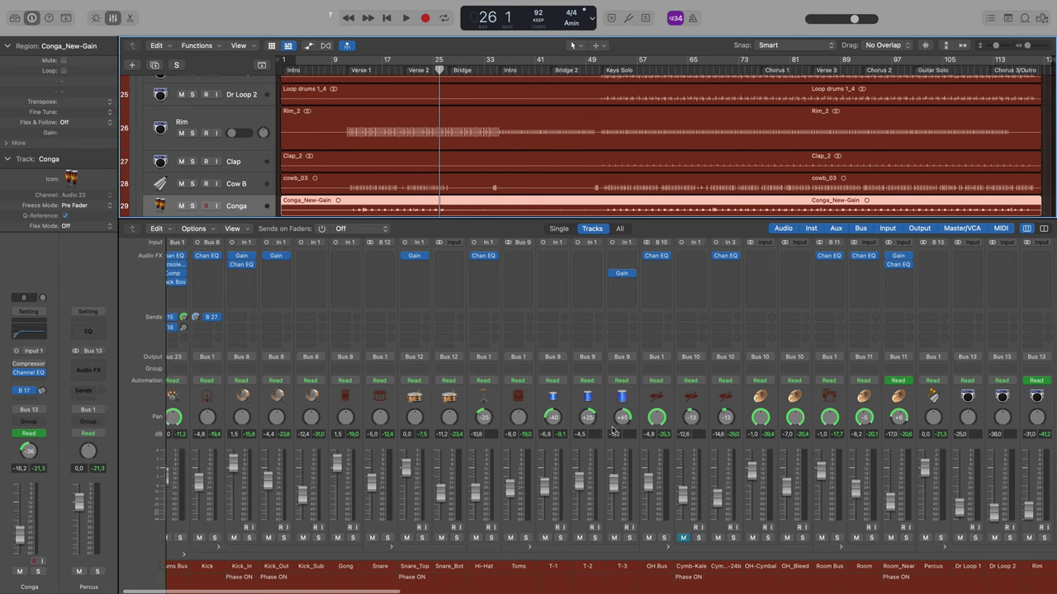
scroll(613, 430, "right", 4)
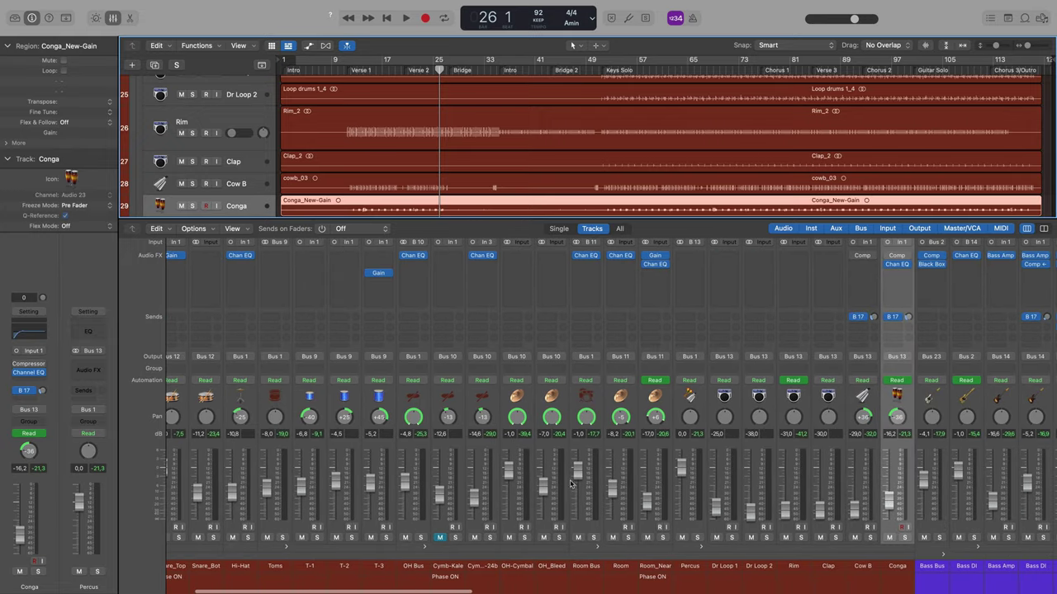
scroll(574, 483, "right", 5)
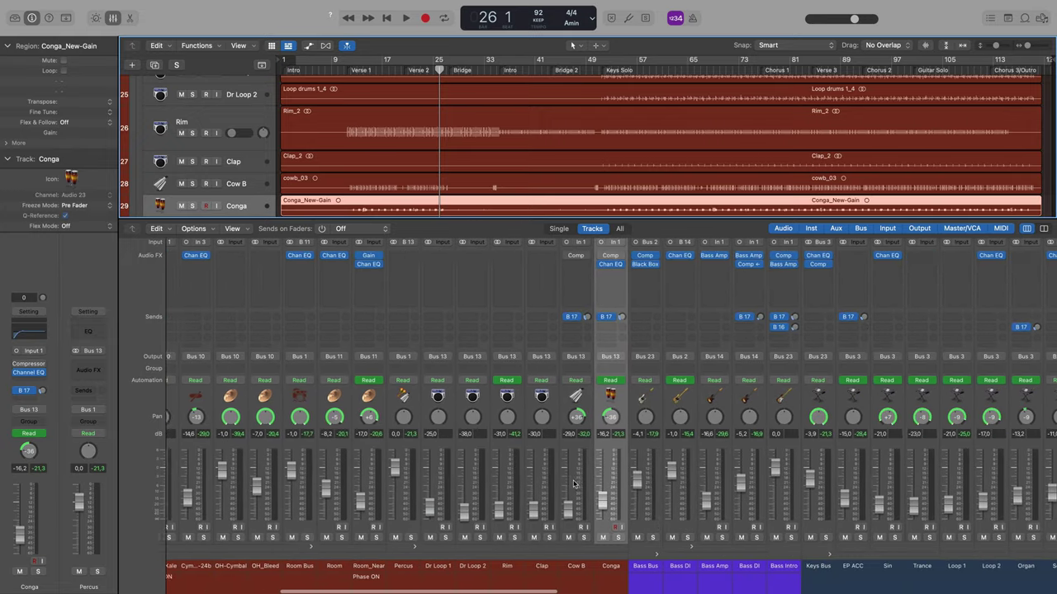
scroll(574, 483, "right", 5)
scroll(573, 483, "left", 3)
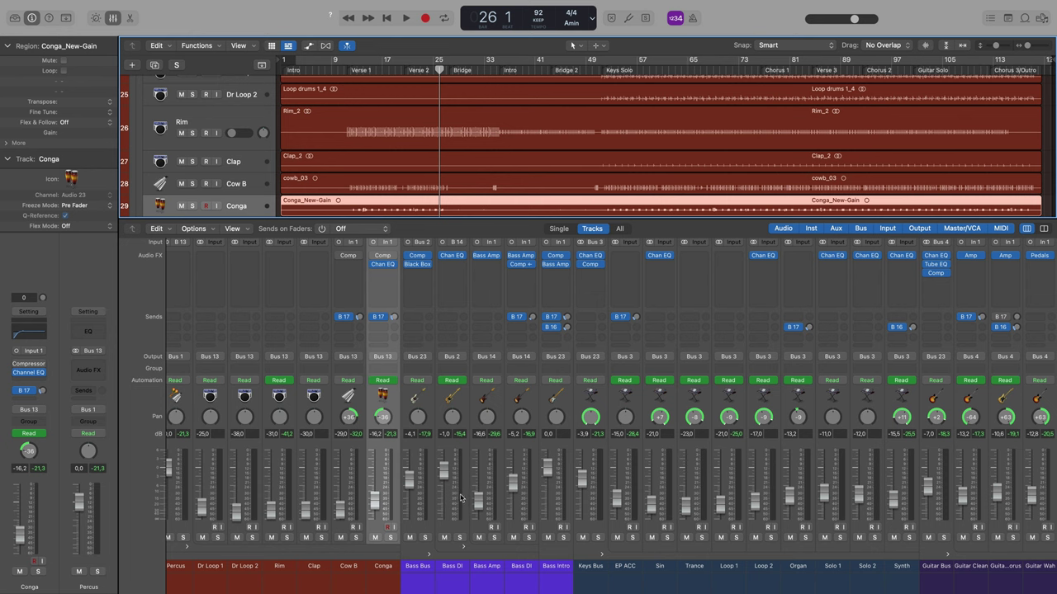
Solo the Bass Bus and play the song from bar 52 in the Keys Solo section, then stop playback.
left_click(425, 536)
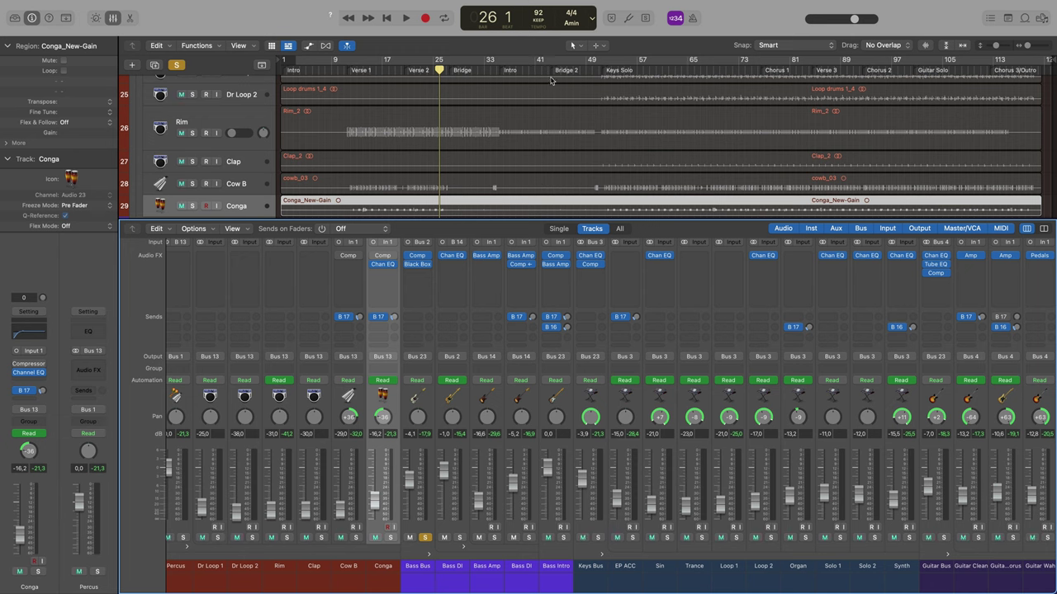
left_click(605, 70)
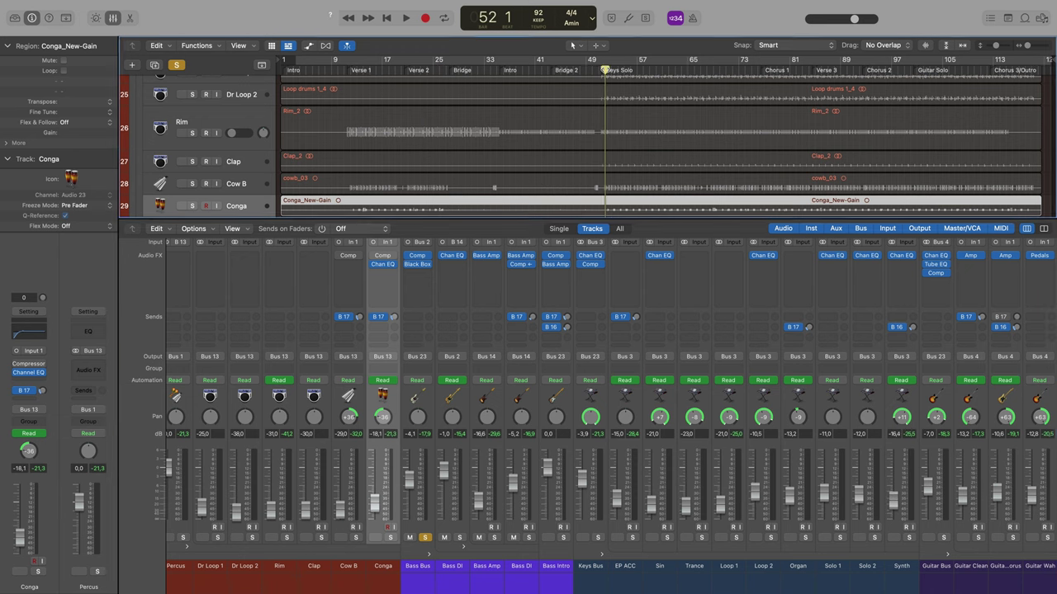
key("space")
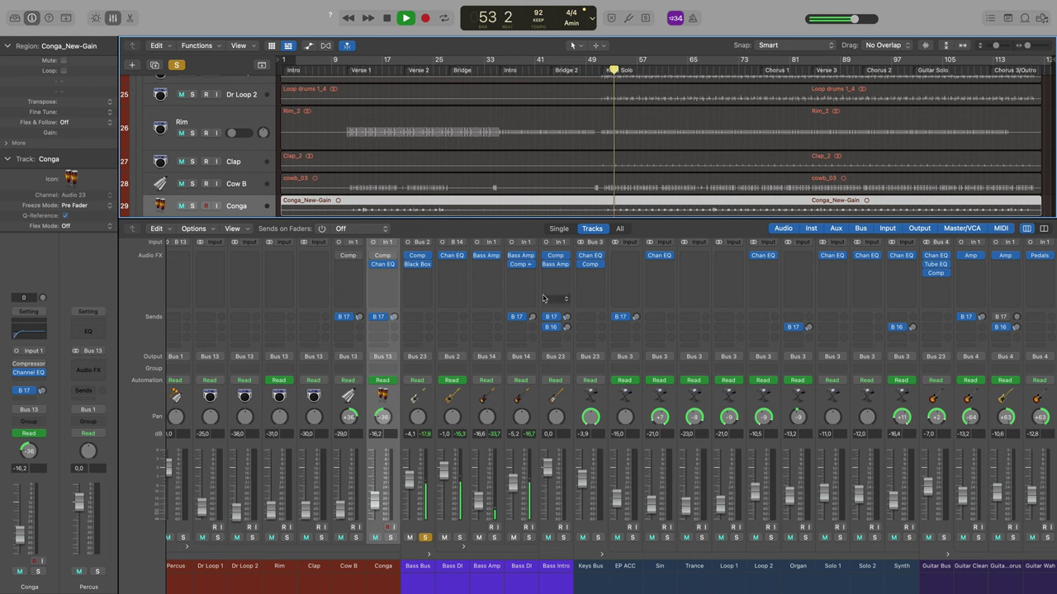
key("space")
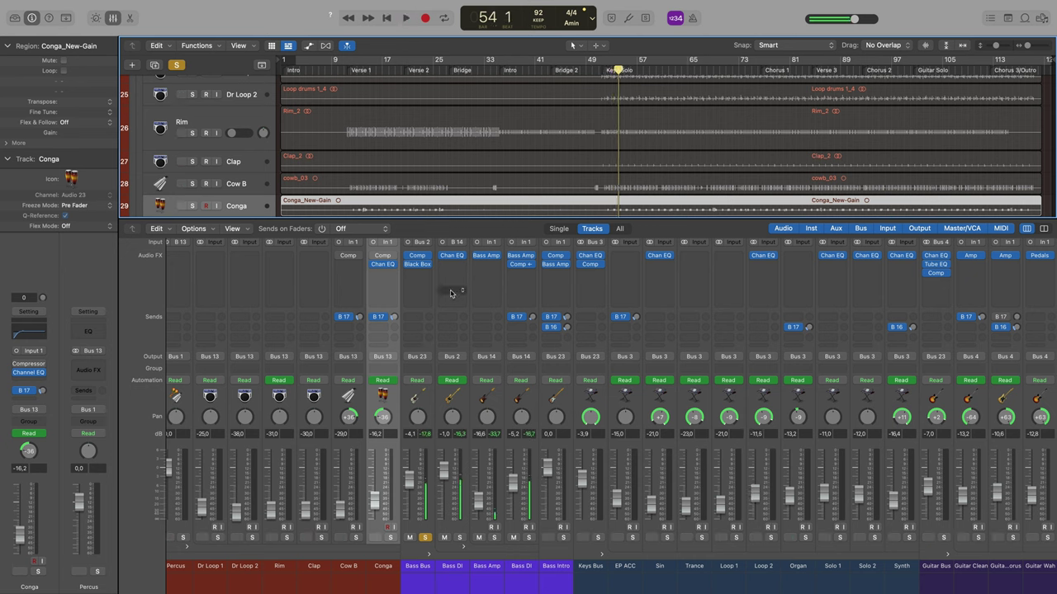
View the Bass Bus channel's Compressor settings and the first Bass DI channel's Channel EQ, closing each plug-in window after viewing.
left_click(418, 258)
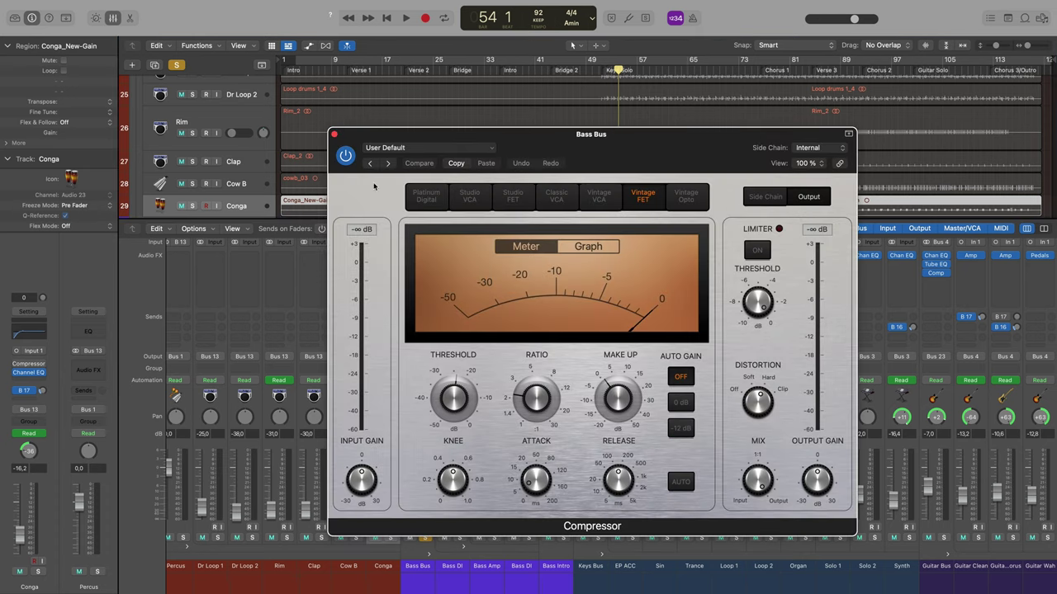
left_click(333, 135)
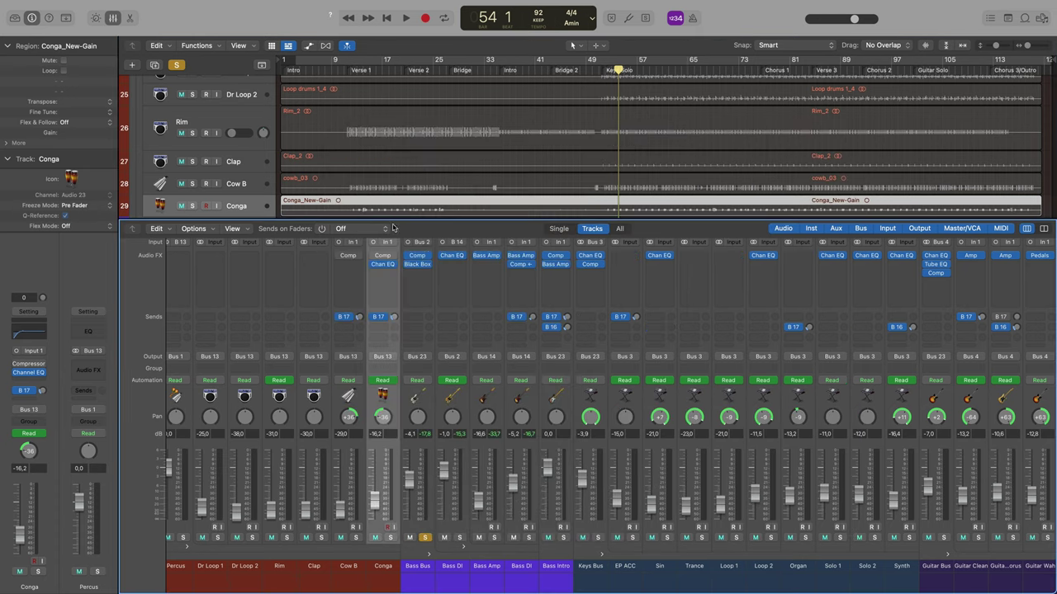
left_click(453, 260)
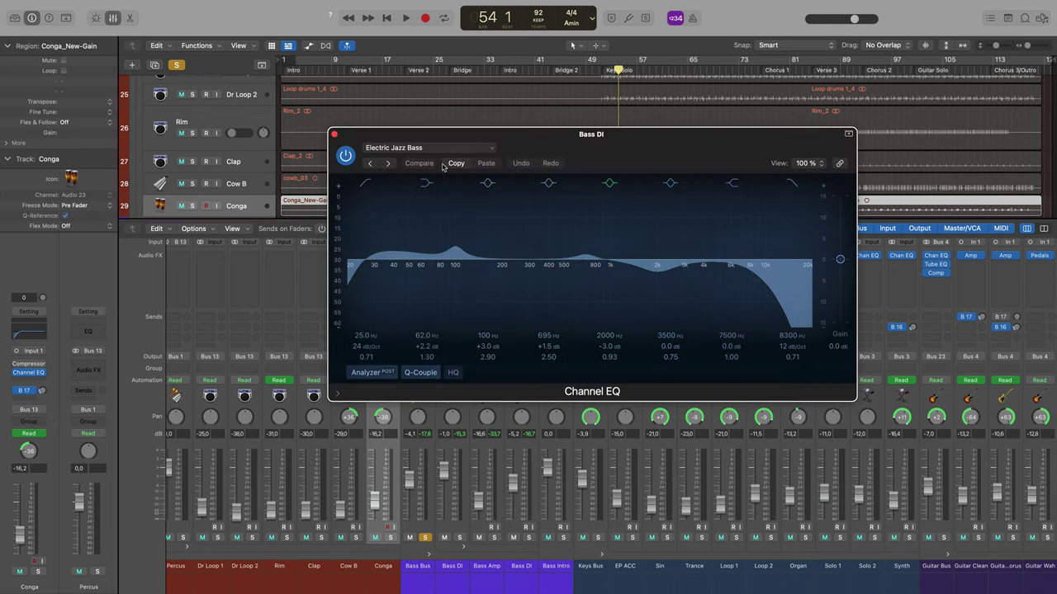
left_click(334, 136)
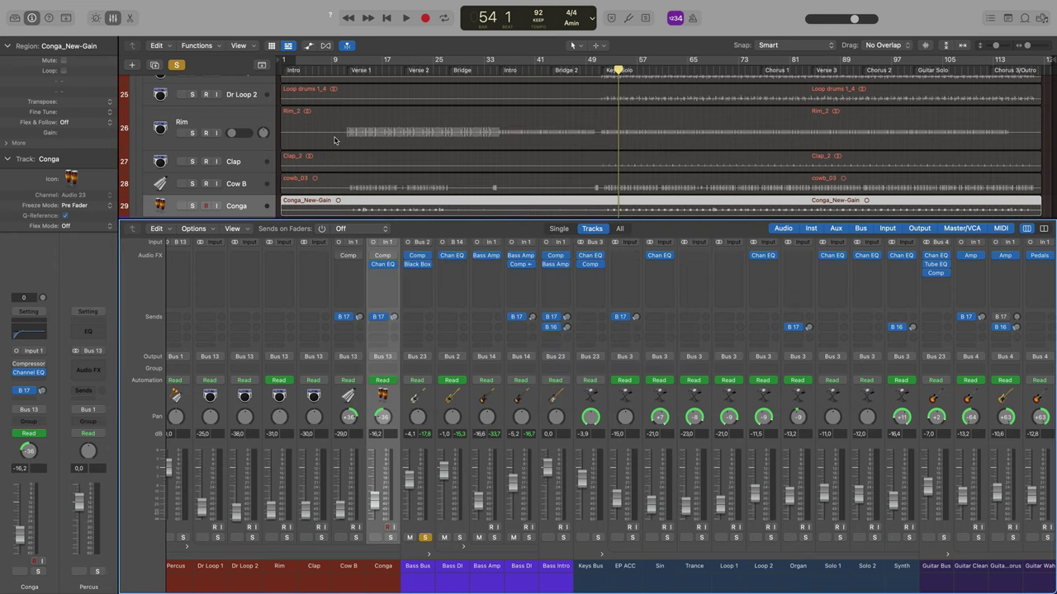
Examine the Bass Amp channel's Bass Amp Designer with its window moved off the bass faders, and solo that channel to audition it from bar 54.
mouse_move(490, 257)
left_click(488, 257)
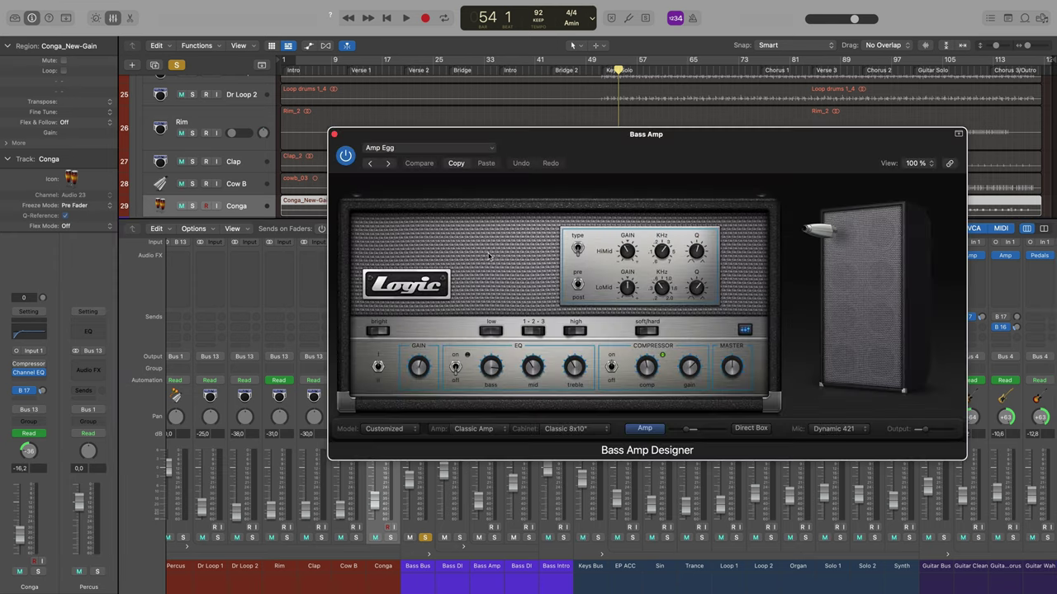
left_click_drag(555, 147, 650, 101)
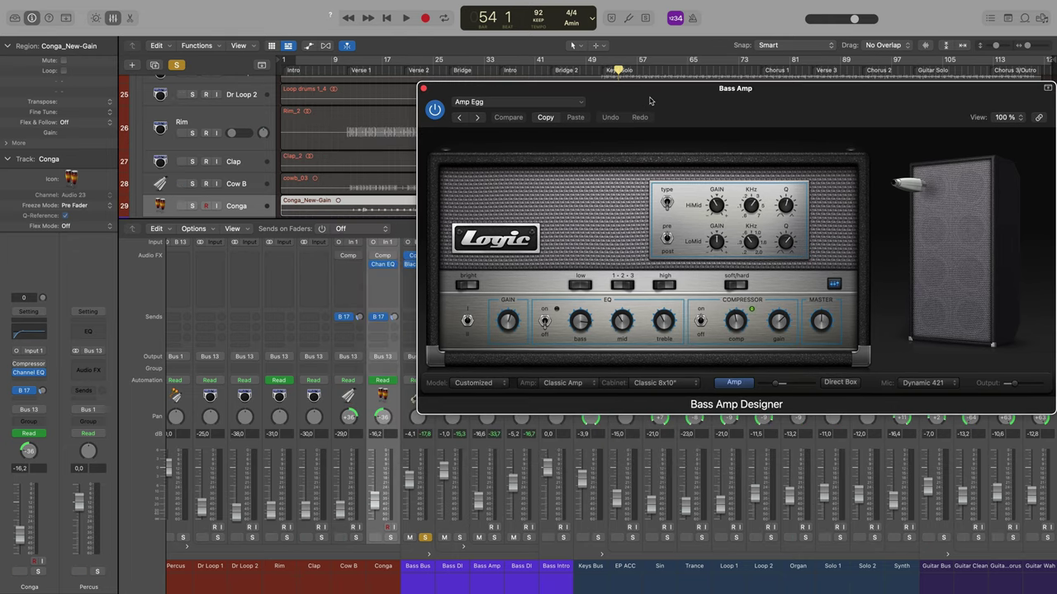
left_click(493, 539)
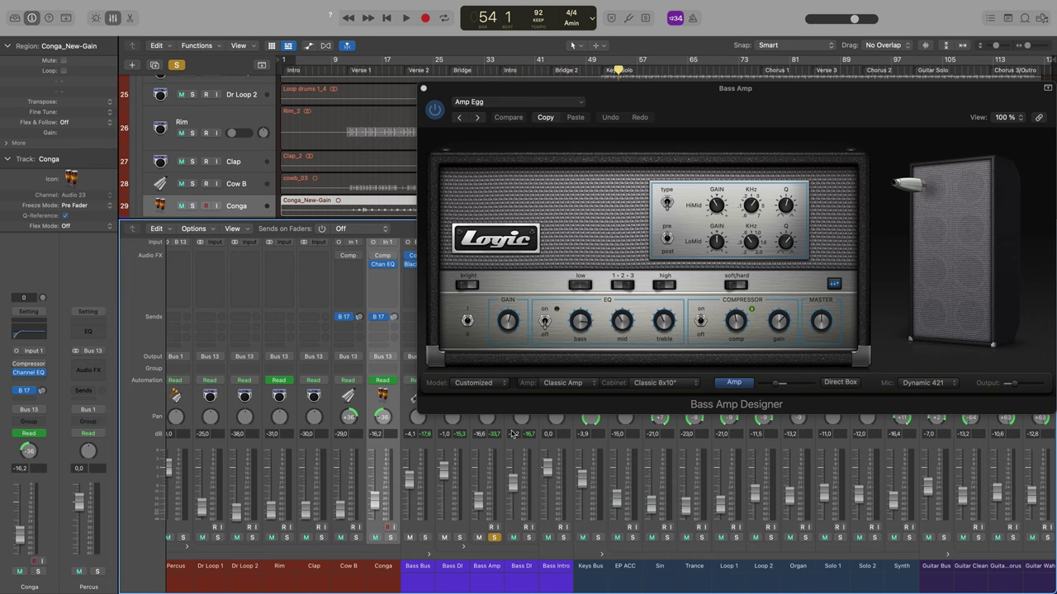
key("space")
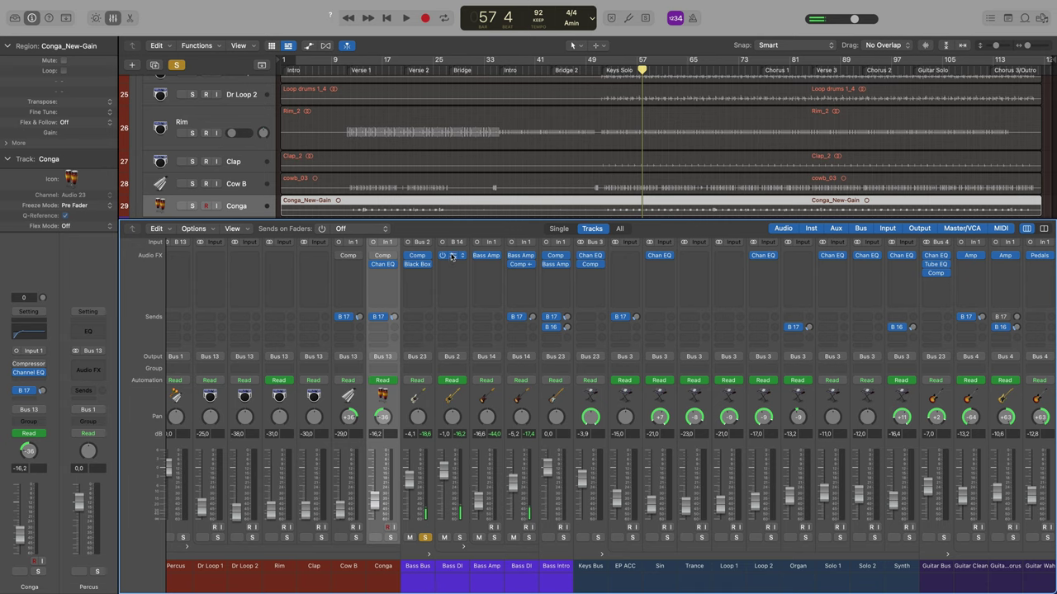
Recheck the Channel EQ on the first Bass DI channel, close it, and take the Bass Bus out of solo.
left_click(452, 256)
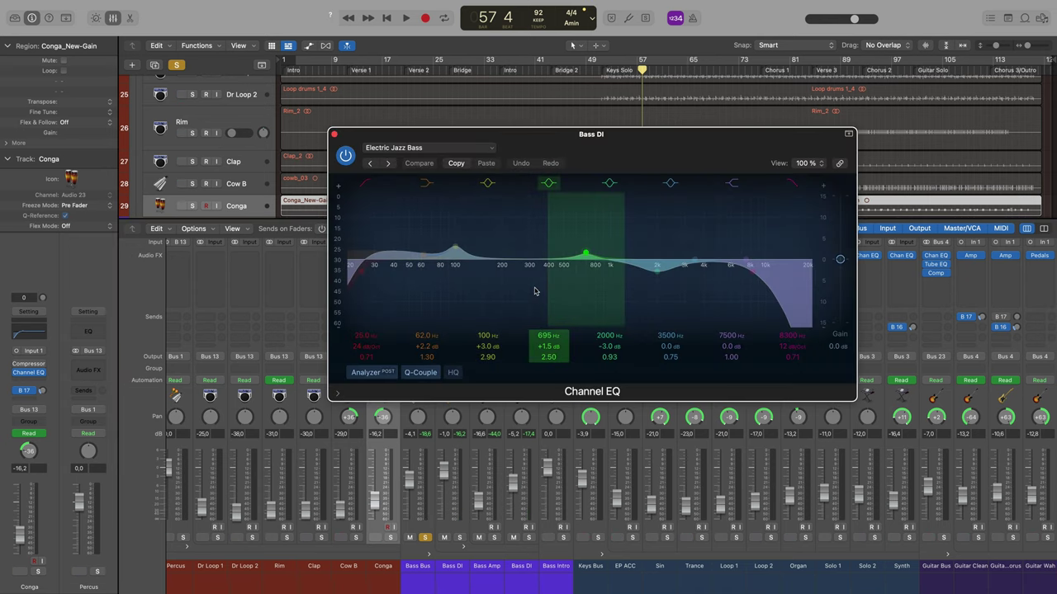
left_click(334, 134)
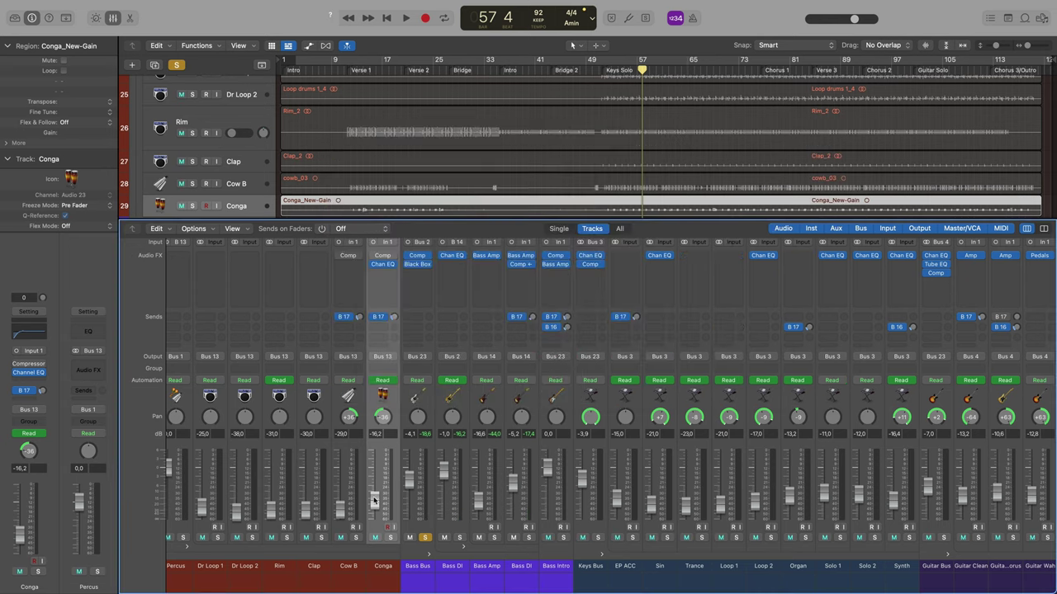
left_click(426, 539)
Solo the Keys Bus and play the song from bar 77 at Chorus 1, stopping after a short listen.
scroll(573, 445, "right", 3)
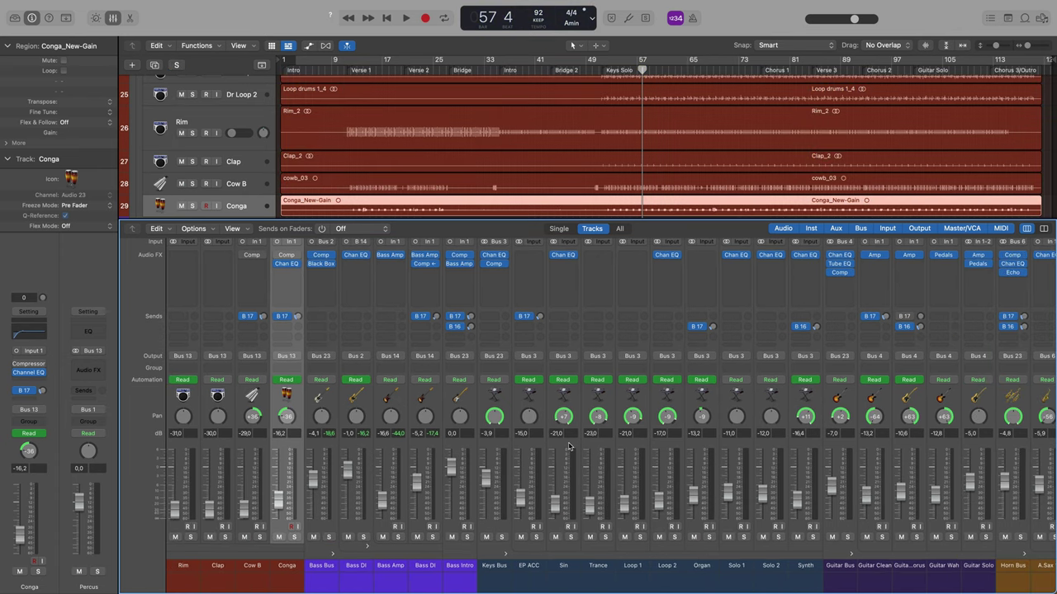
scroll(568, 447, "right", 1)
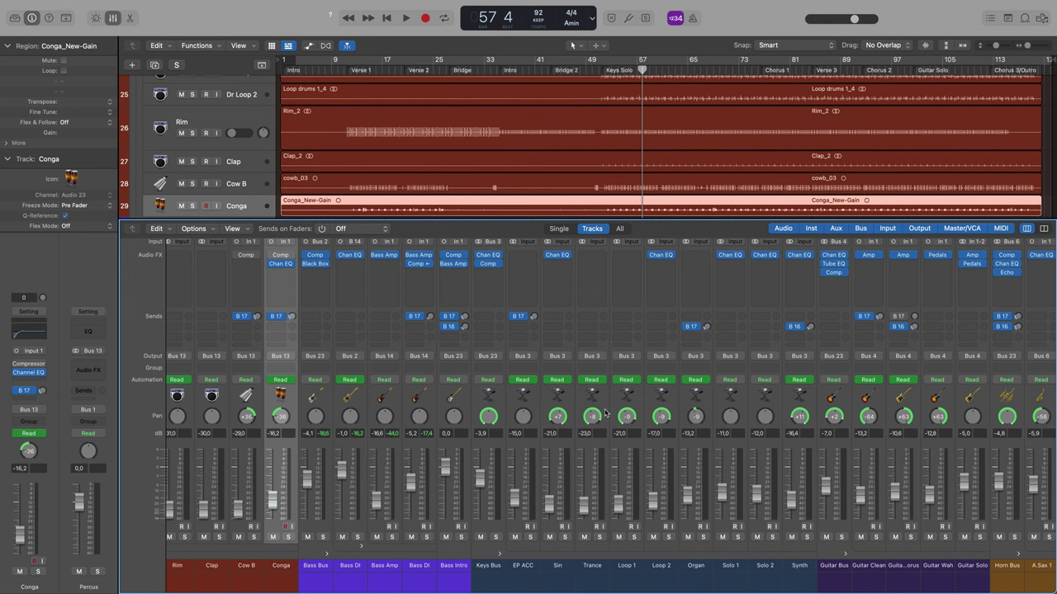
left_click(496, 537)
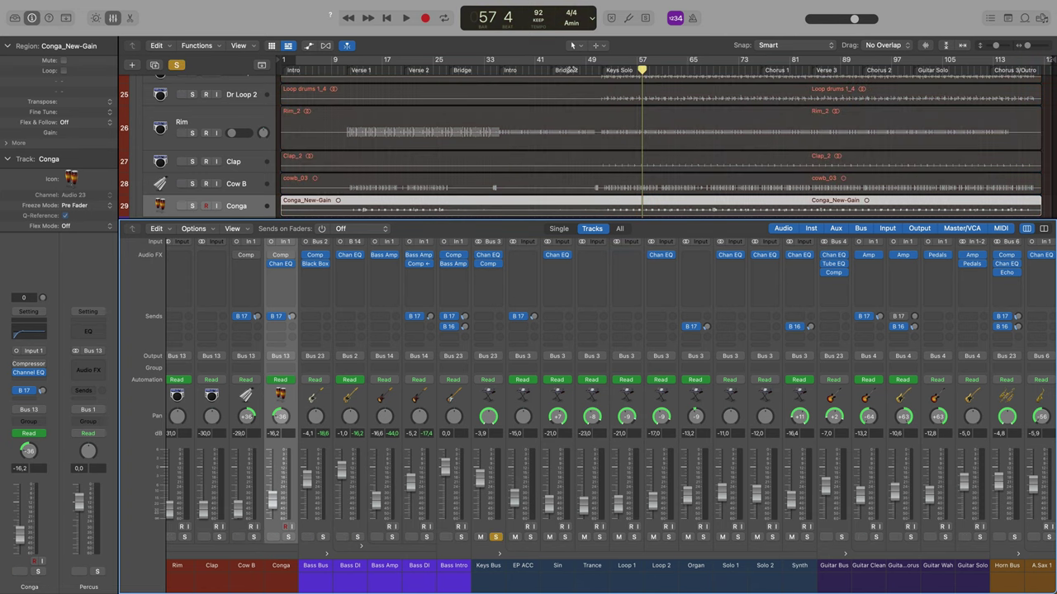
left_click(764, 68)
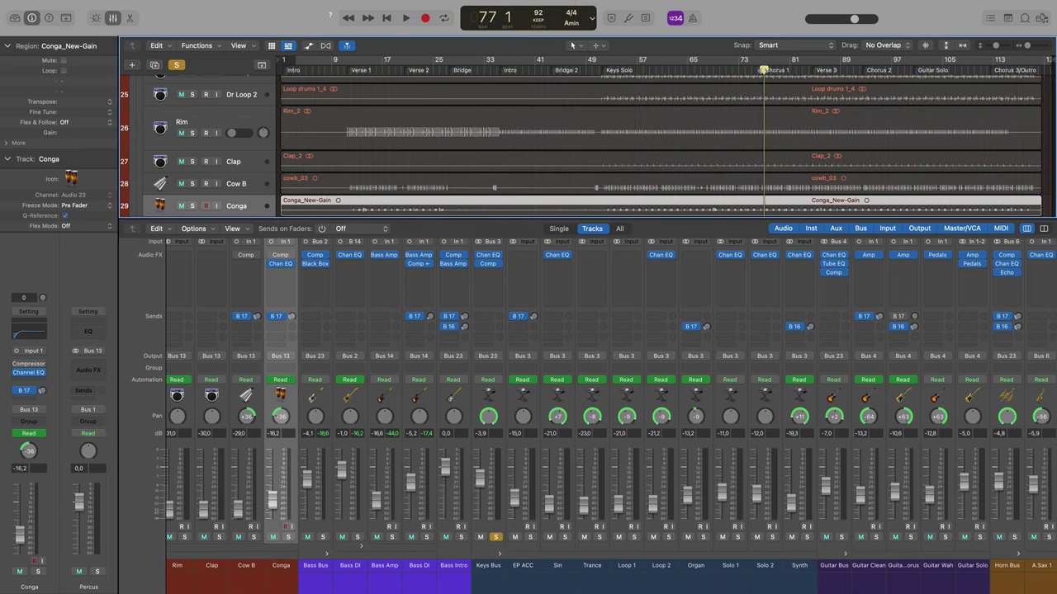
key("space")
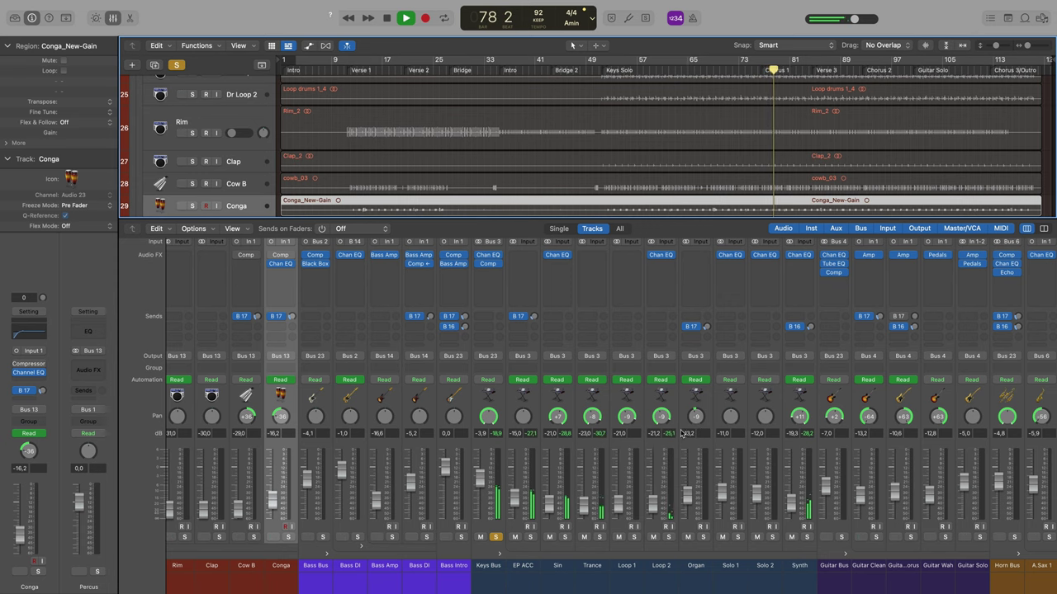
key("space")
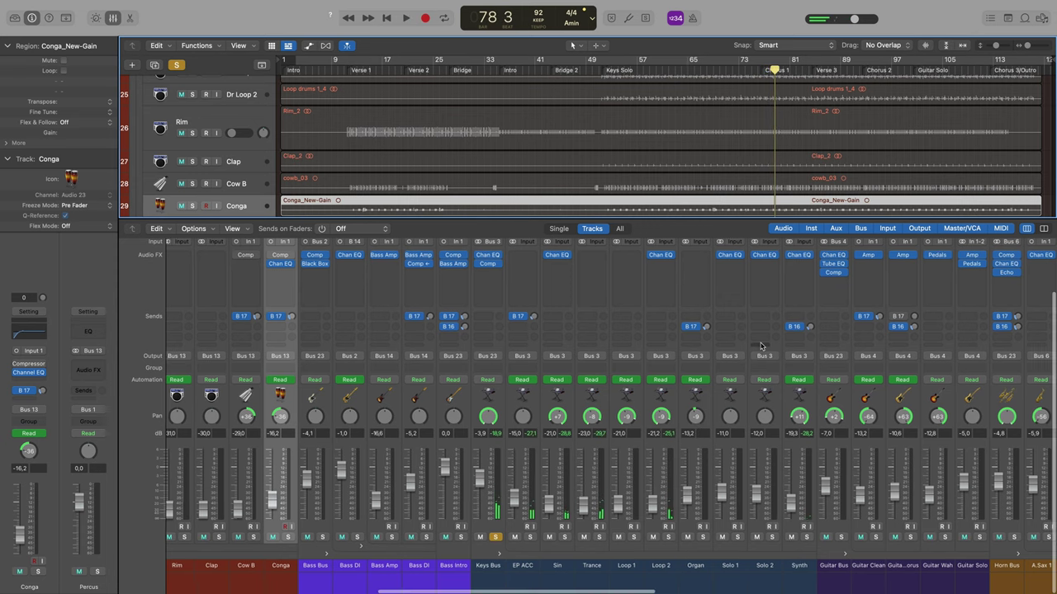
View the Synth channel's Channel EQ and the Keys Bus channel's Compressor, closing each plug-in window after viewing.
scroll(760, 346, "right", 2)
left_click(785, 258)
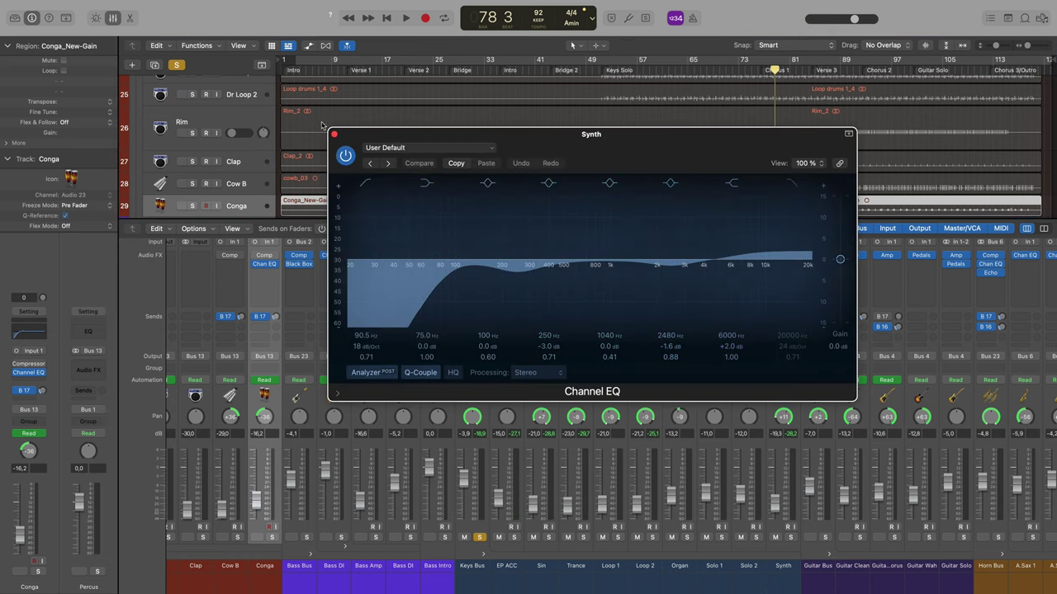
left_click(333, 134)
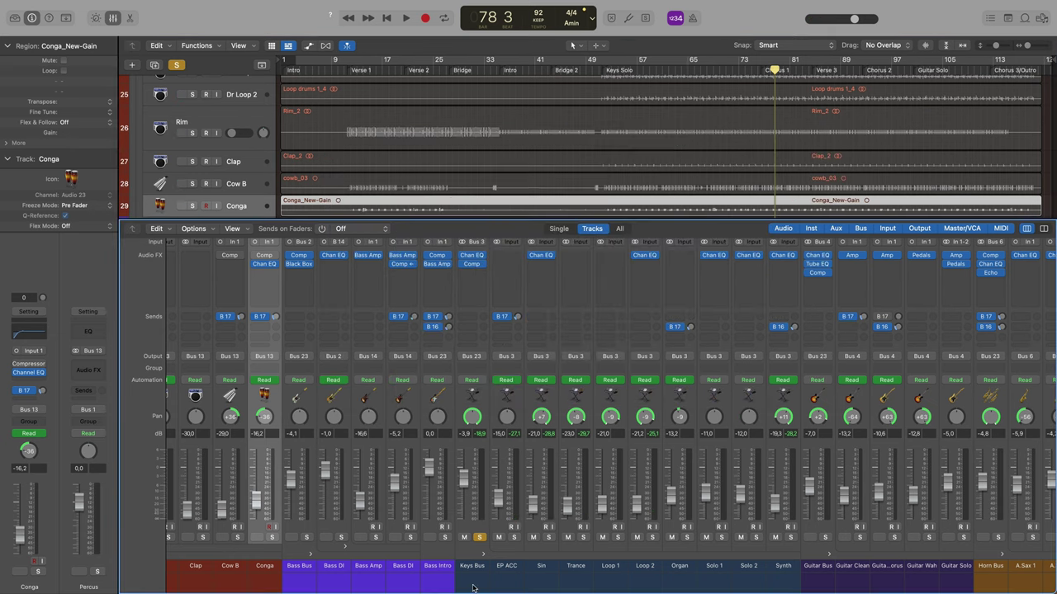
mouse_move(470, 272)
left_click(472, 265)
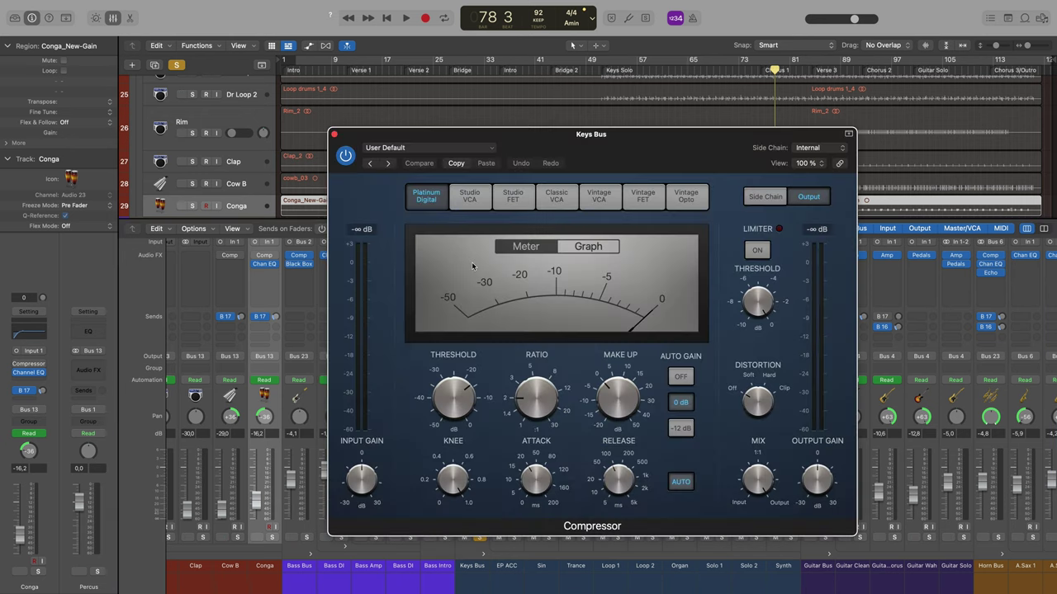
left_click(334, 134)
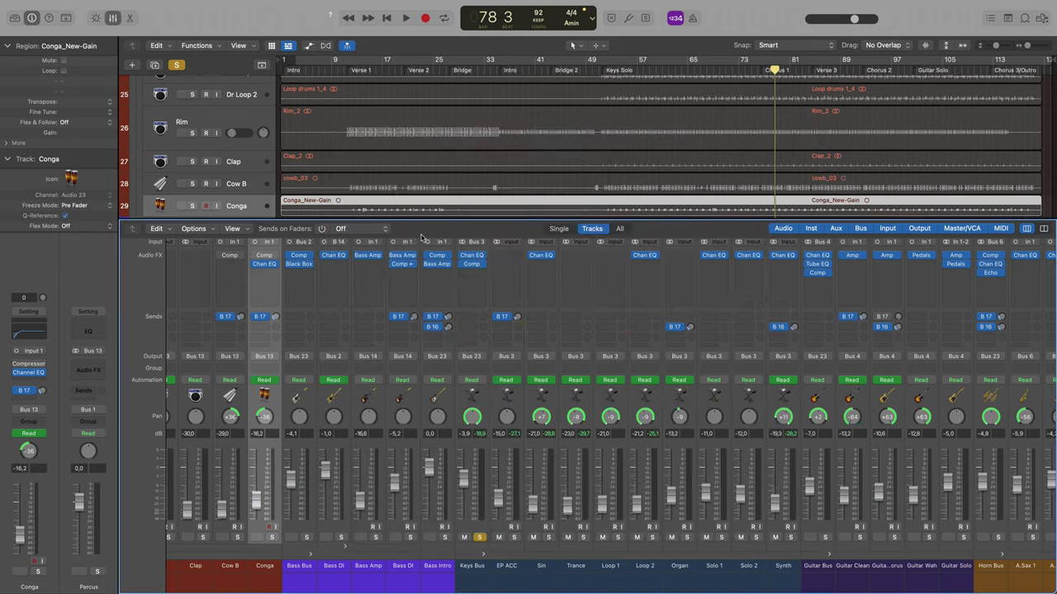
Solo the Guitar Bus together with the Keys Bus and start playback from bar 78.
scroll(643, 479, "right", 6)
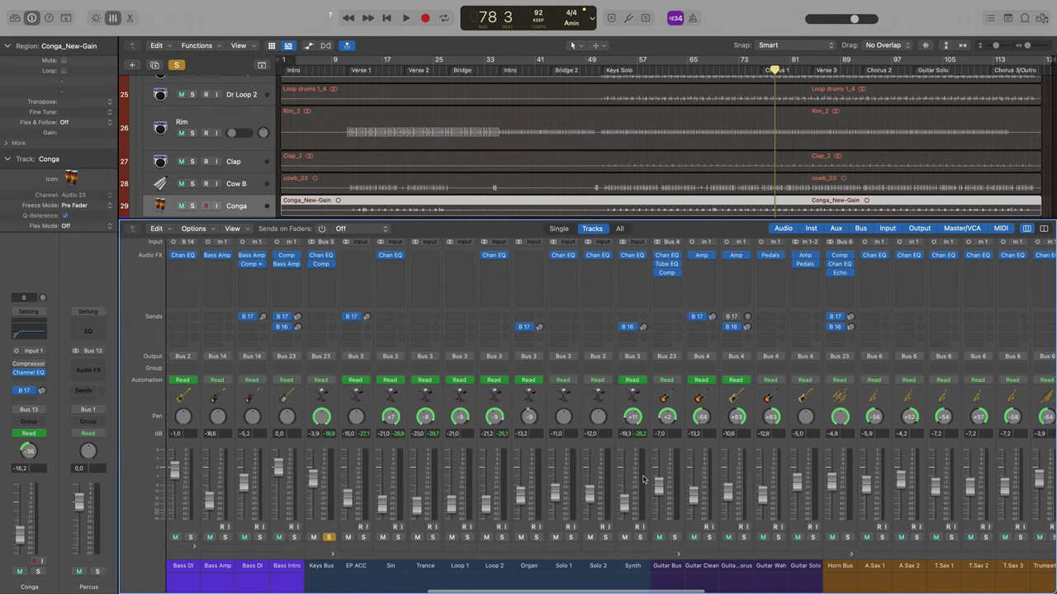
scroll(643, 479, "right", 3)
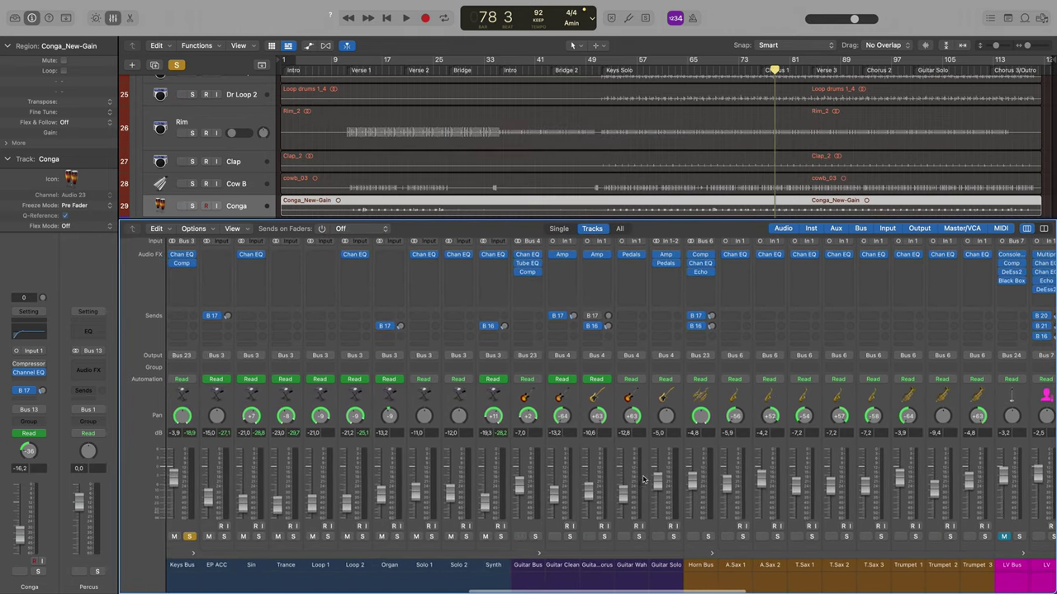
left_click(535, 537)
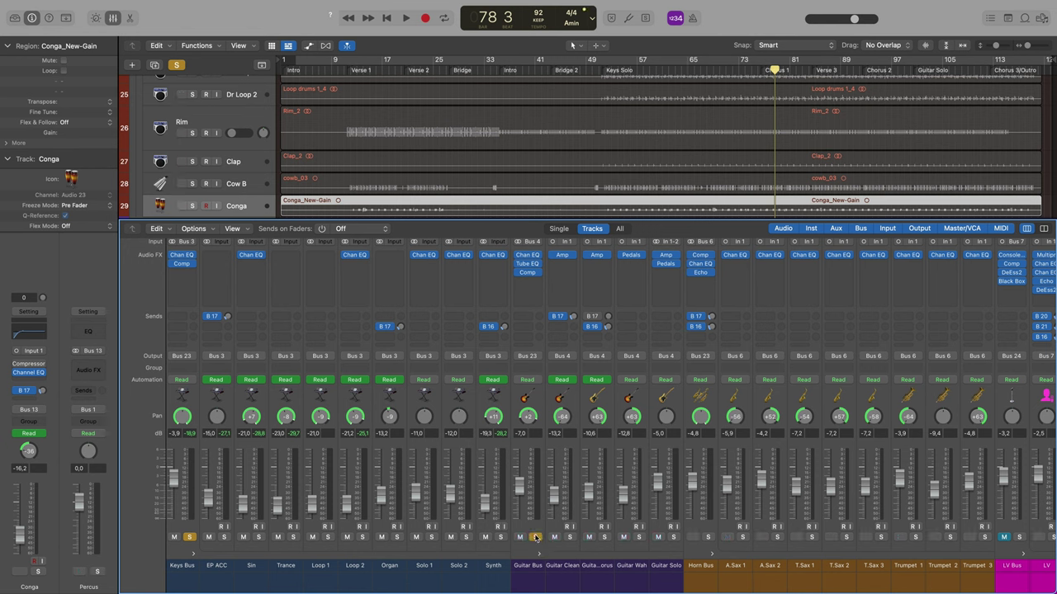
key("space")
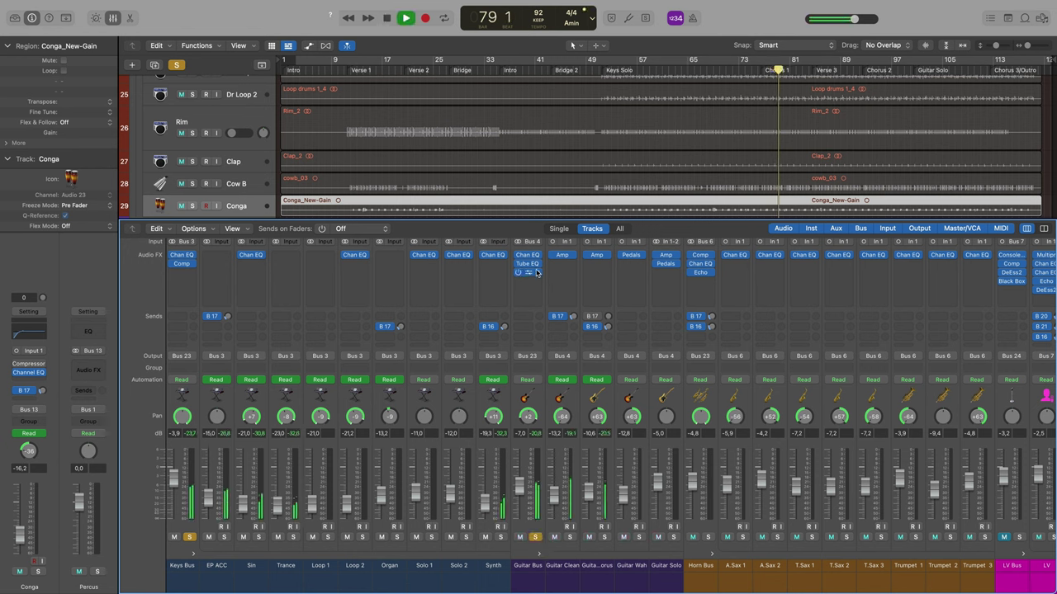
View the Guitar Chorus channel's Amp Designer and the Guitar Bus channel's Vintage Tube EQ during playback, then stop the song and close the plug-in.
mouse_move(597, 258)
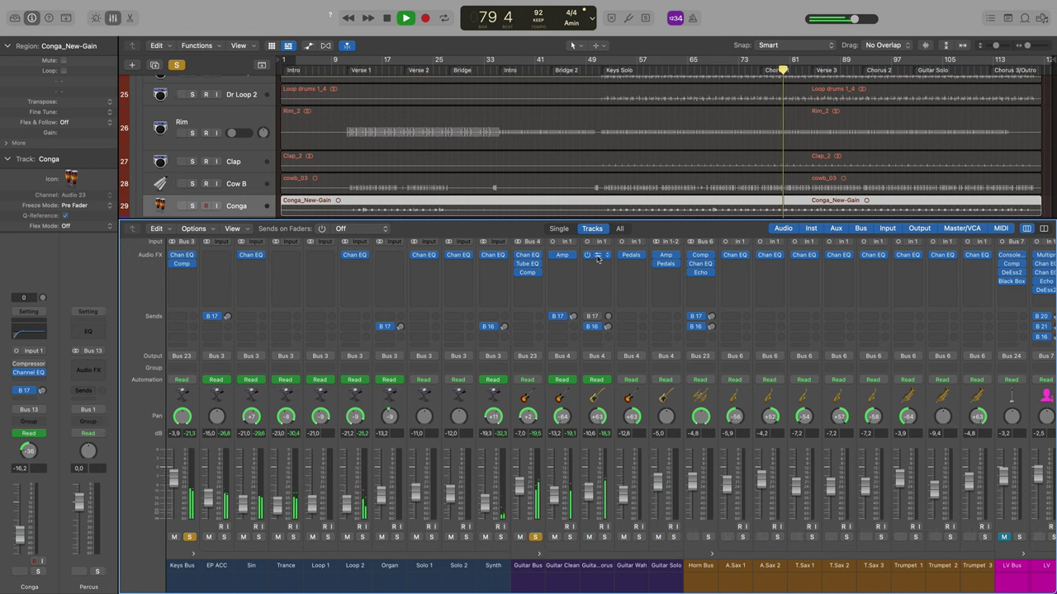
left_click(598, 258)
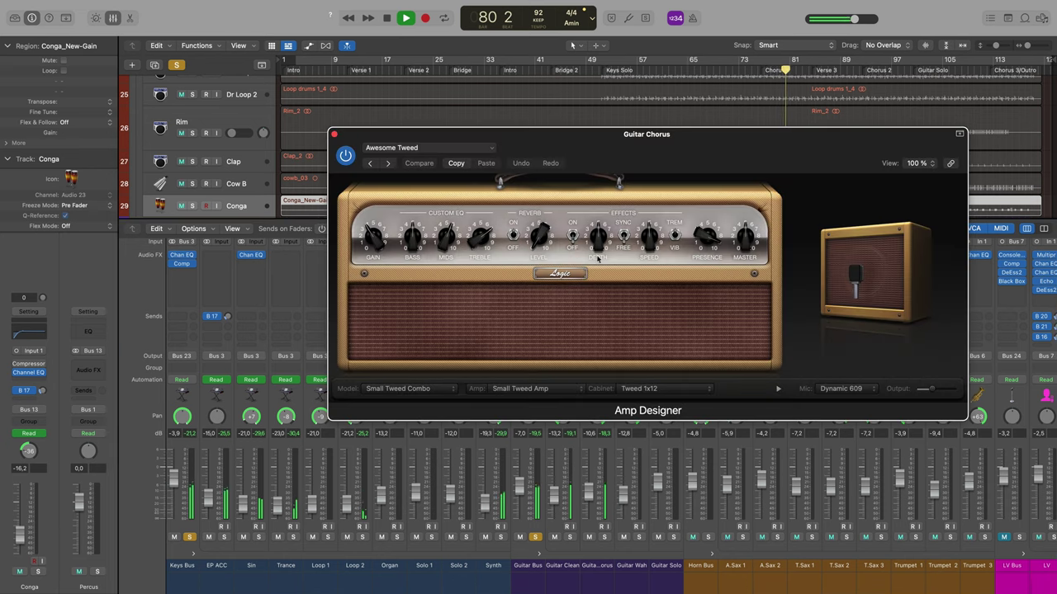
left_click(337, 137)
mouse_move(529, 266)
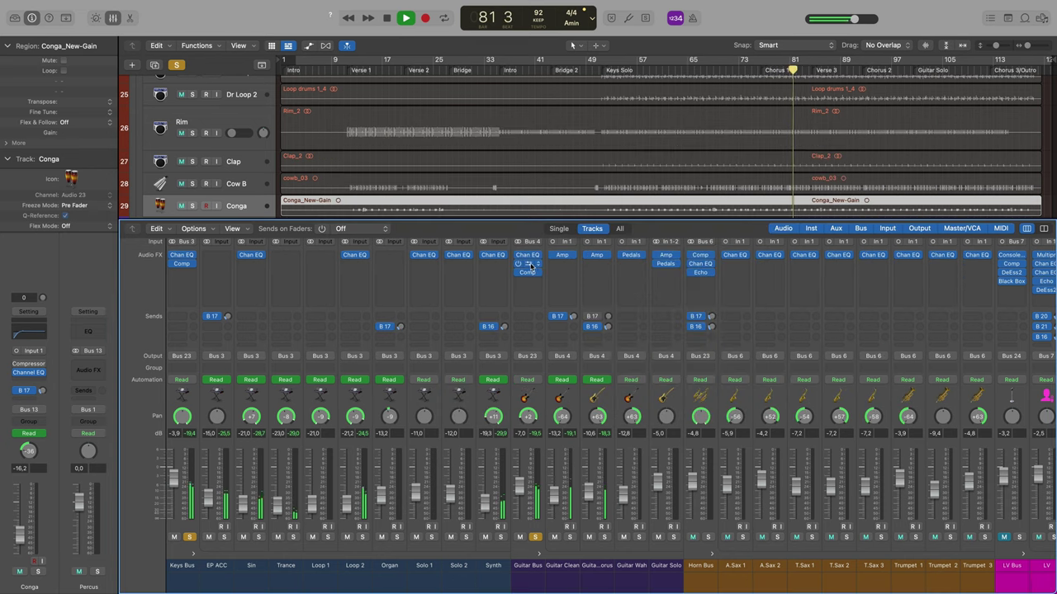
left_click(530, 266)
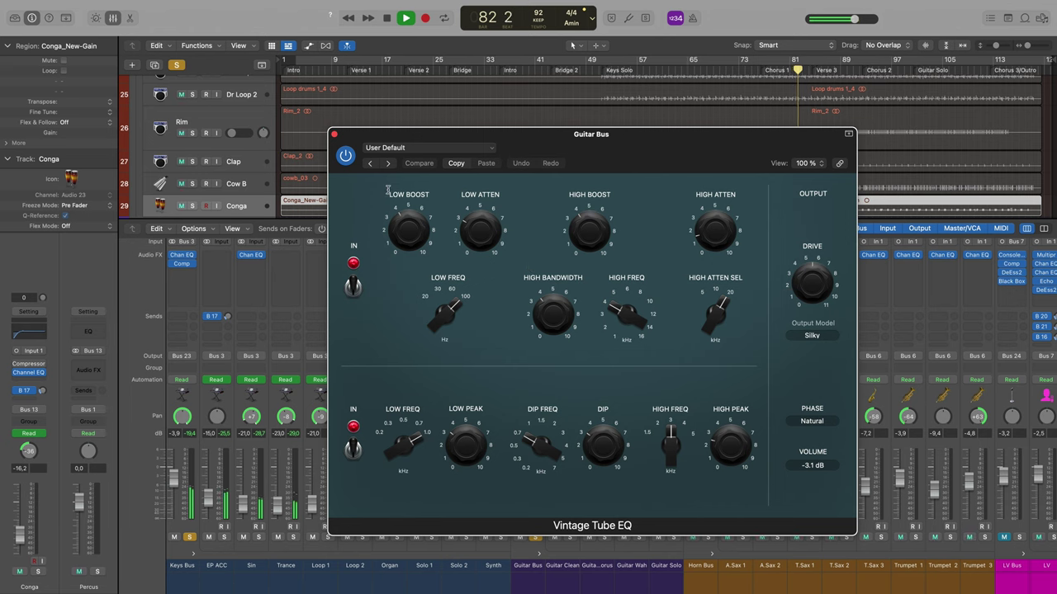
key("space")
left_click(334, 134)
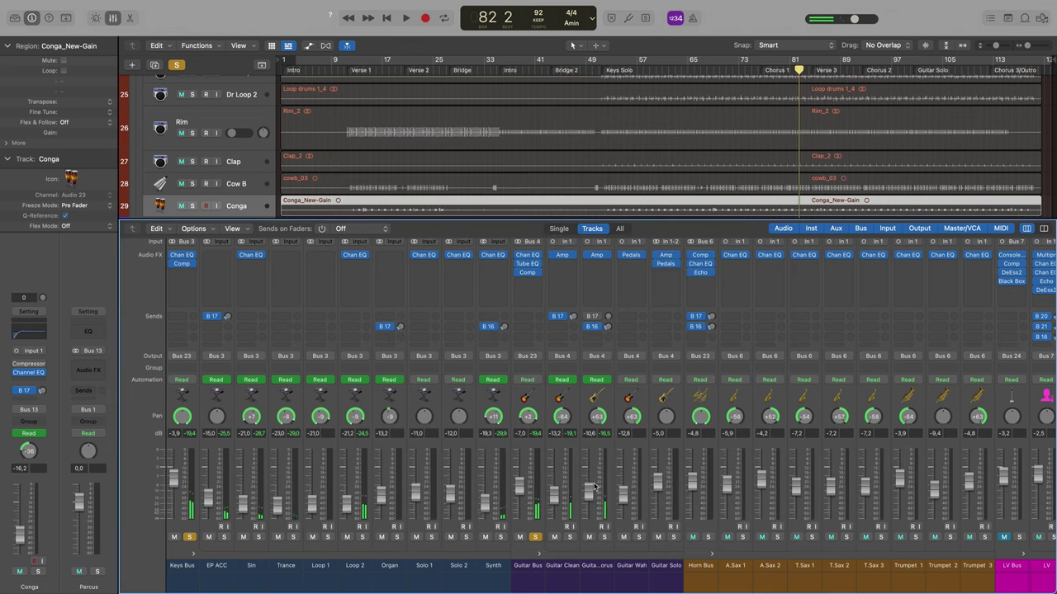
Look past the horn channels to the vocal channels, then view and close the LV channel's Multipressor.
scroll(636, 468, "right", 2)
scroll(635, 468, "right", 10)
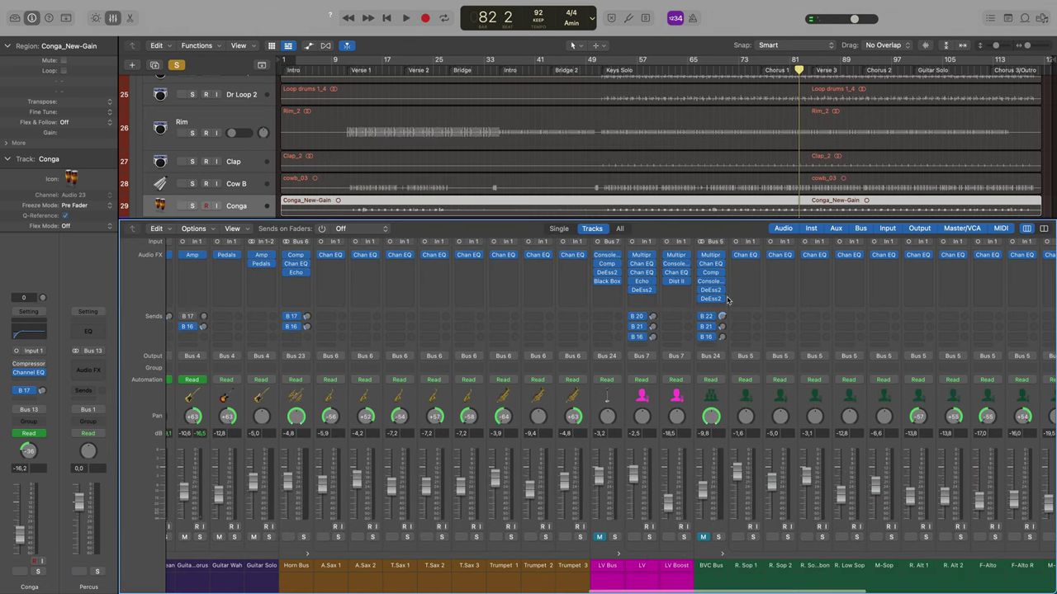
scroll(751, 346, "right", 2)
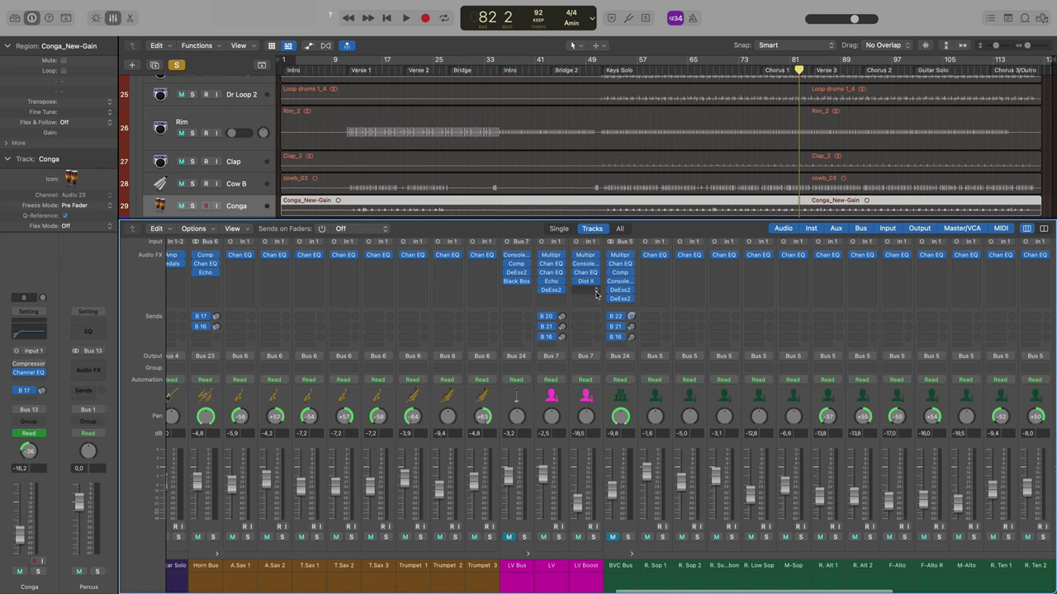
left_click(554, 256)
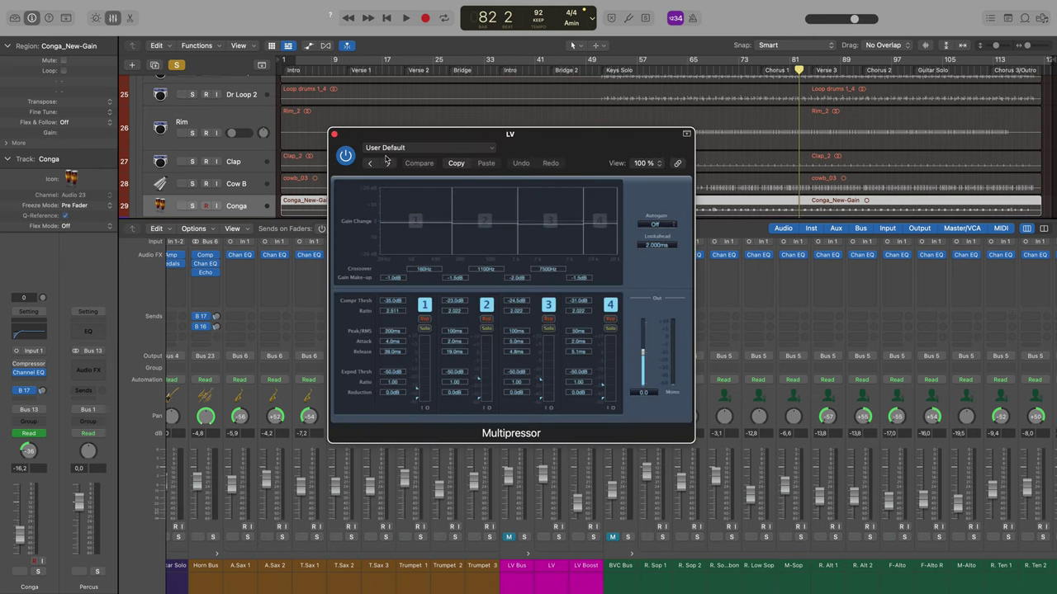
left_click(333, 133)
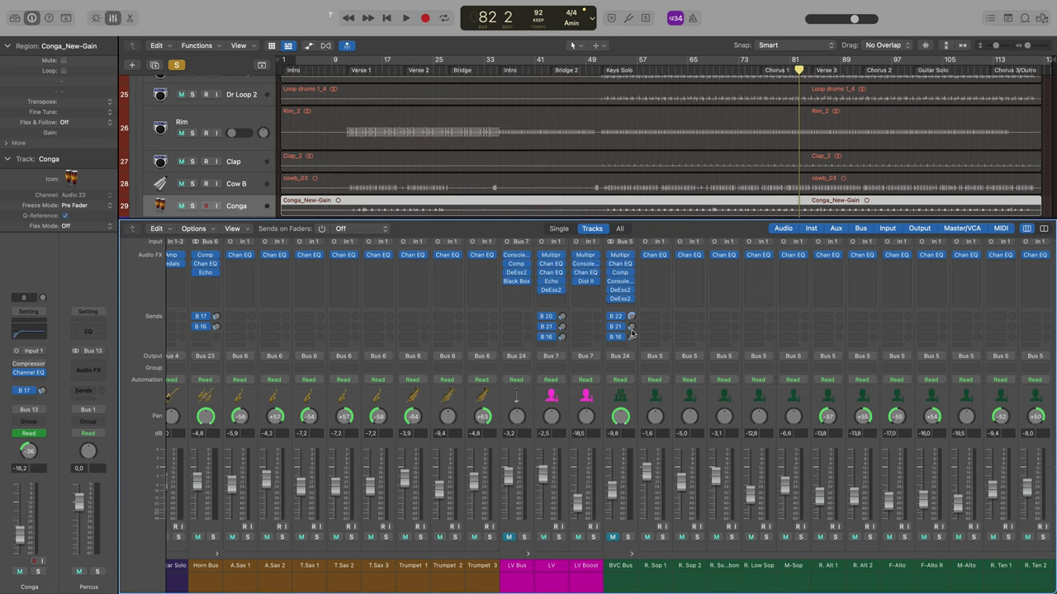
View and close the Stereo Out channel's Vintage Tube EQ, then look back over the vocal, summing and effects channels.
scroll(906, 329, "right", 8)
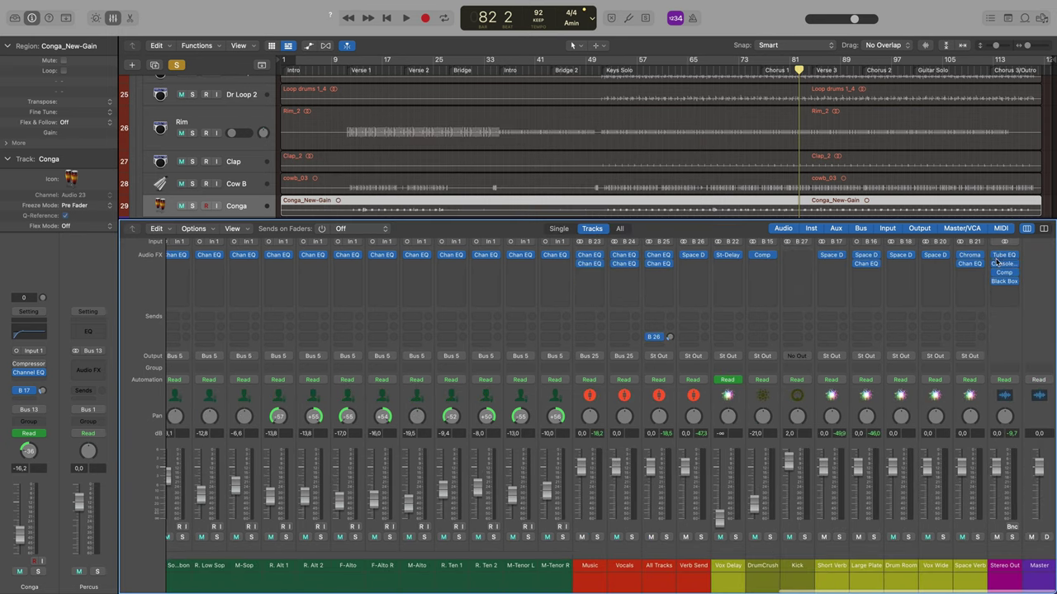
left_click(1006, 258)
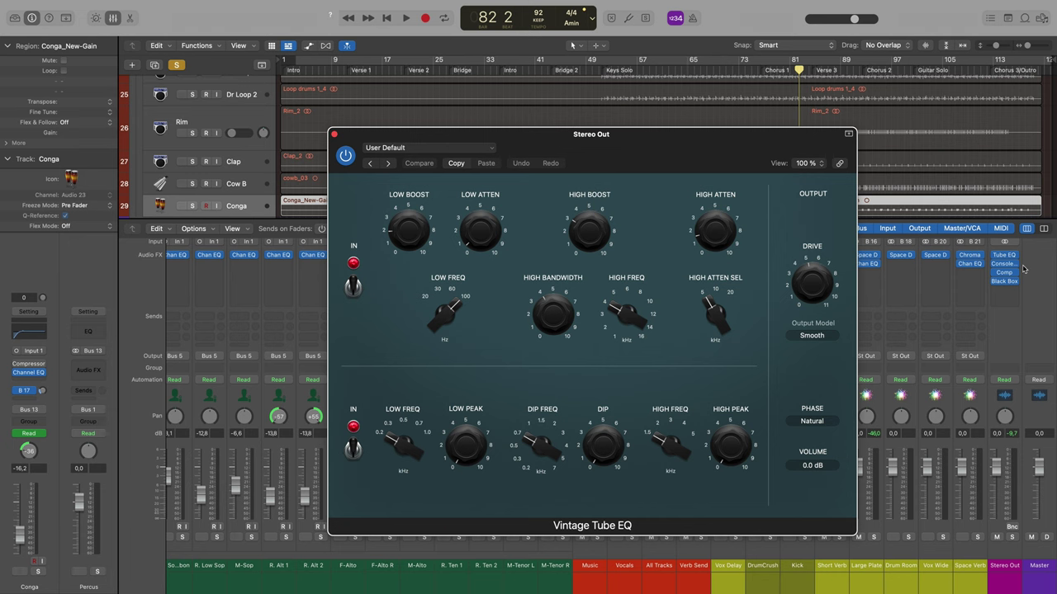
left_click(334, 135)
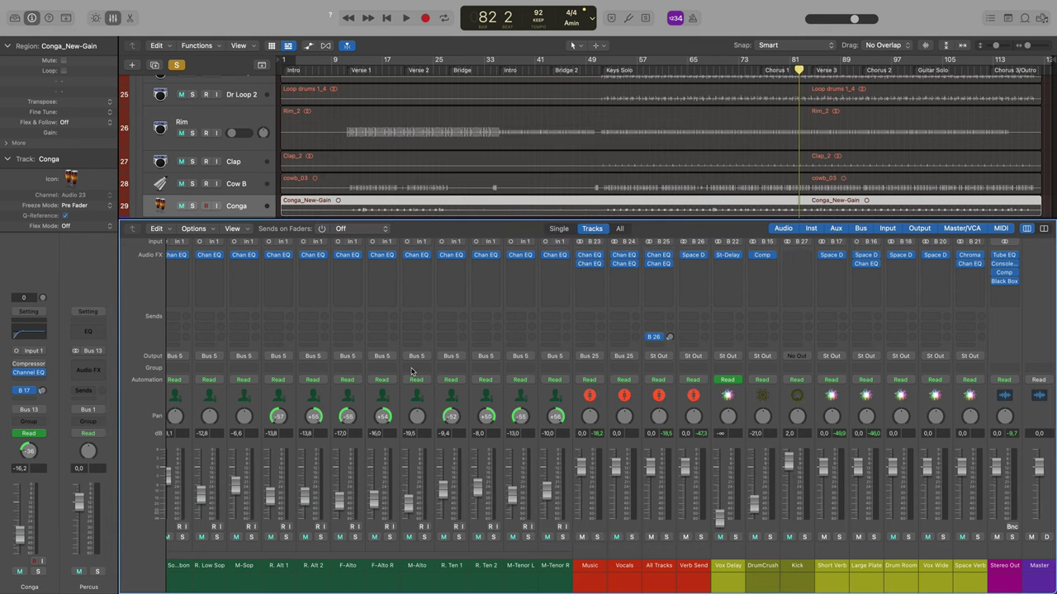
scroll(411, 364, "left", 10)
scroll(411, 372, "right", 10)
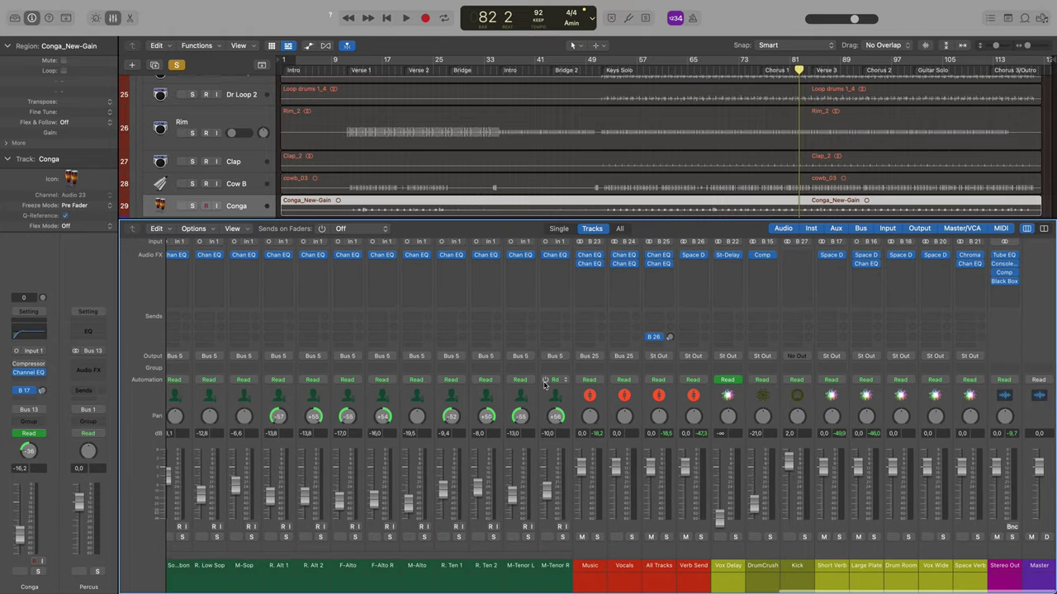
scroll(544, 384, "up", 1)
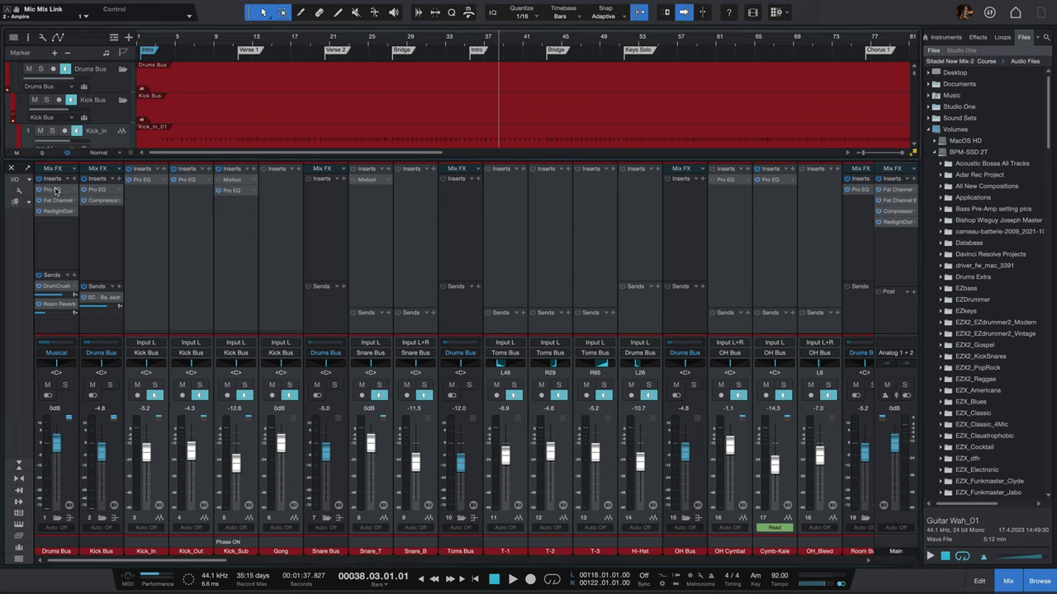
In the Studio One session, view the Drums Bus's Pro EQ and Fat Channel, closing each plug-in window after viewing.
left_click(55, 191)
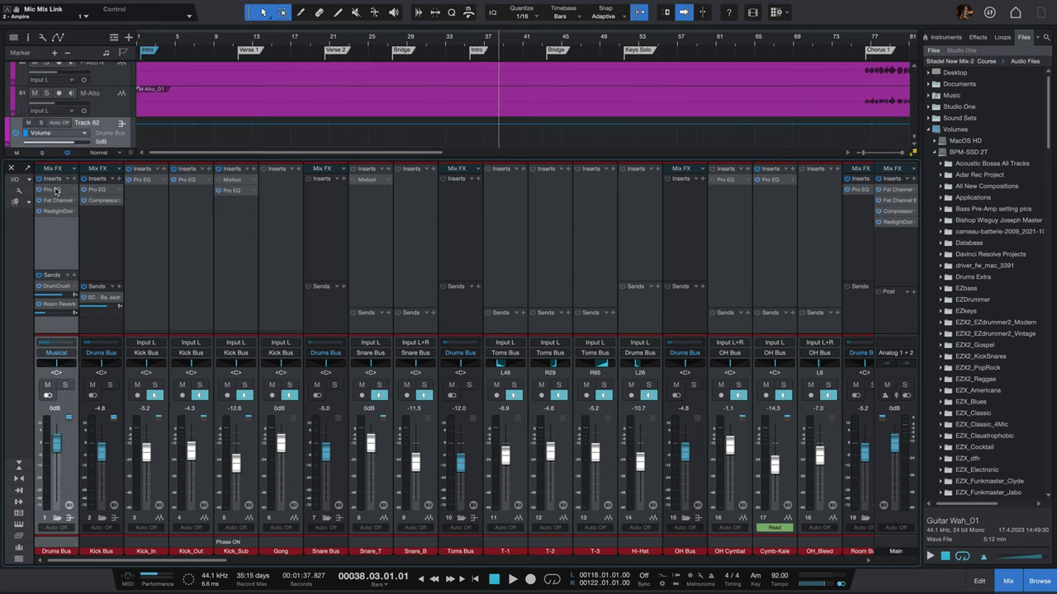
left_click(55, 191)
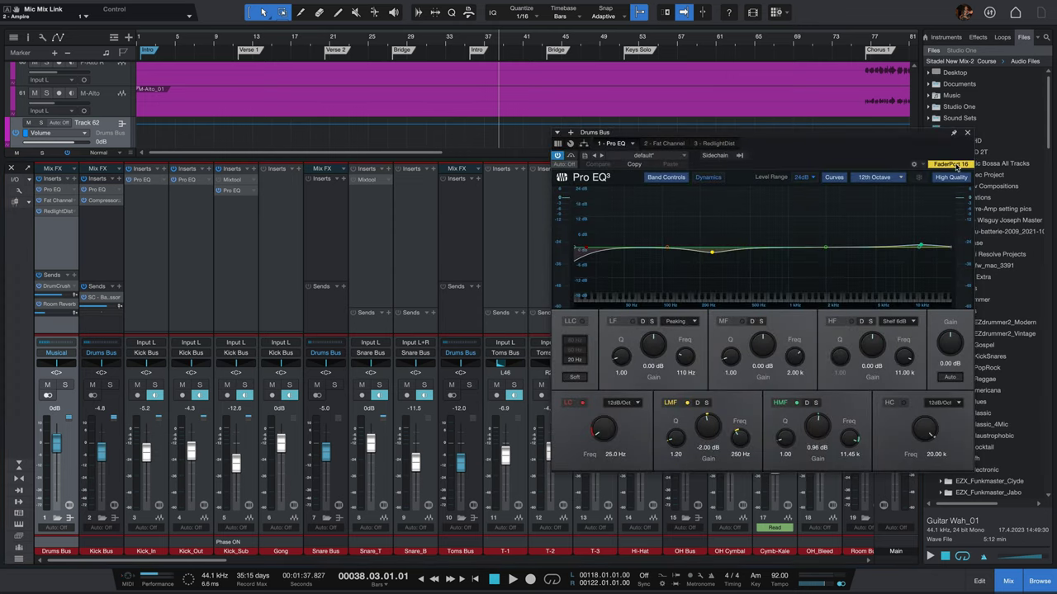
left_click(968, 133)
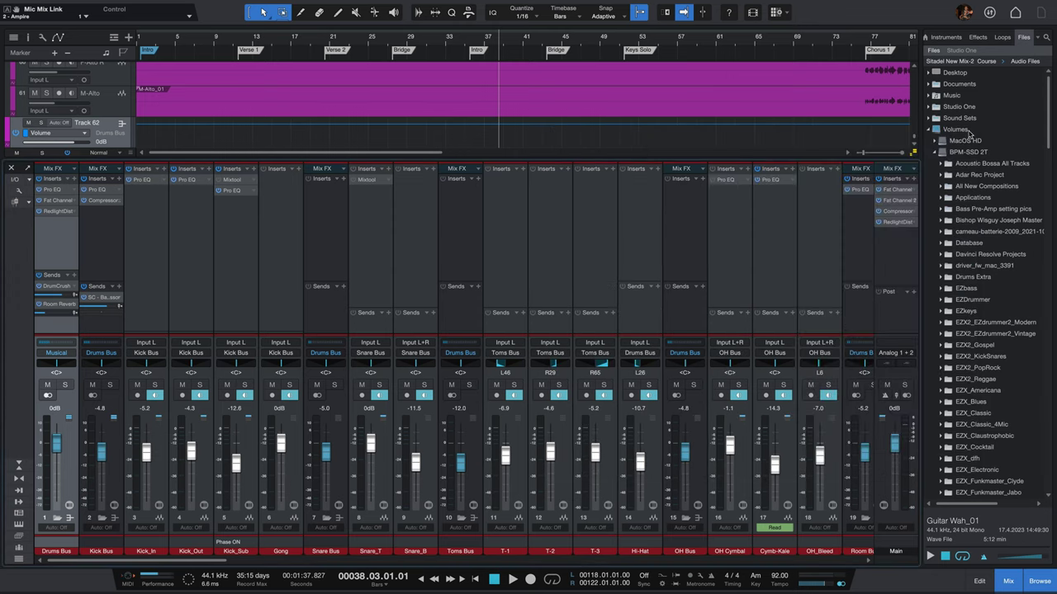
left_click(55, 201)
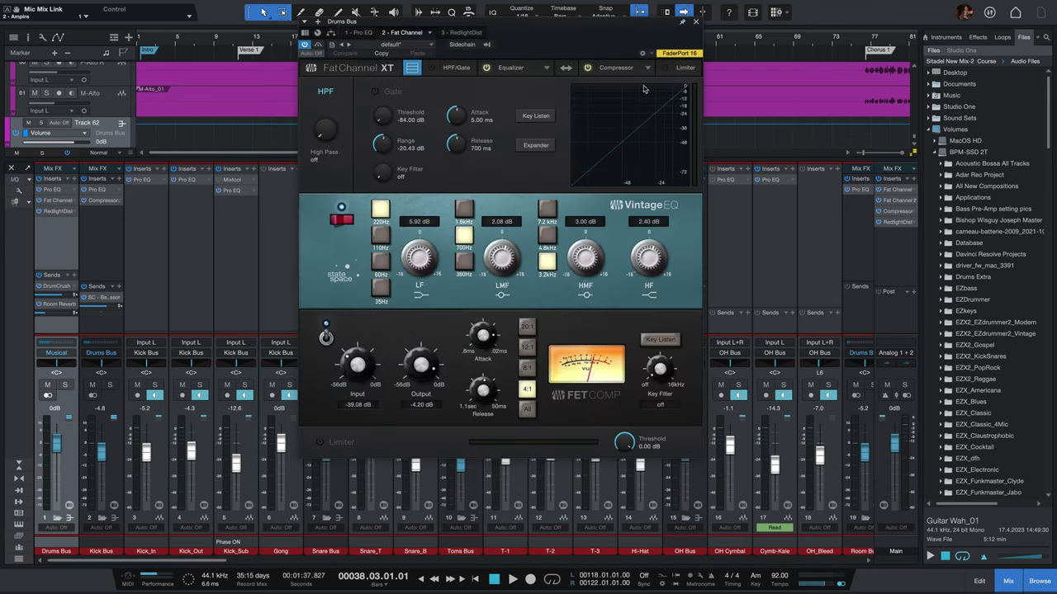
left_click(696, 23)
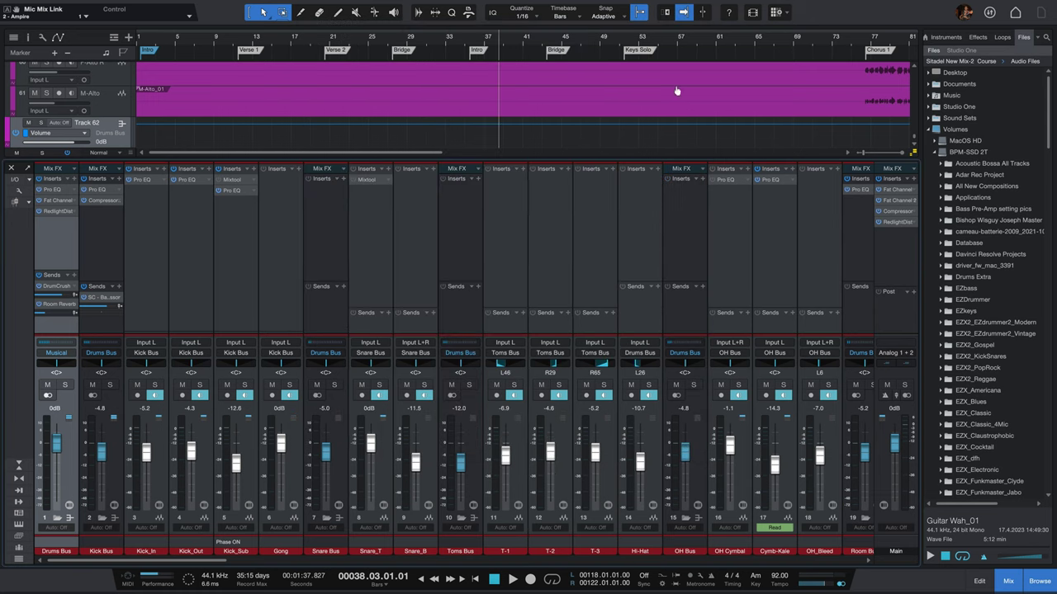
Look past the percussion channels to the Bass Bus, then view and close its Fat Channel and RedlightDist plug-ins.
scroll(614, 322, "right", 10)
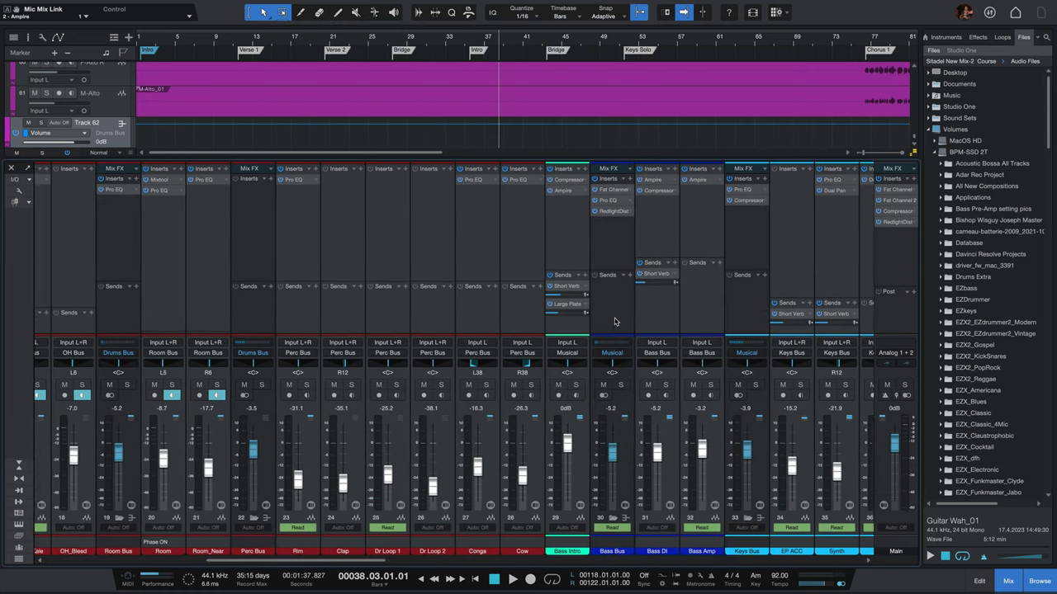
scroll(615, 321, "right", 5)
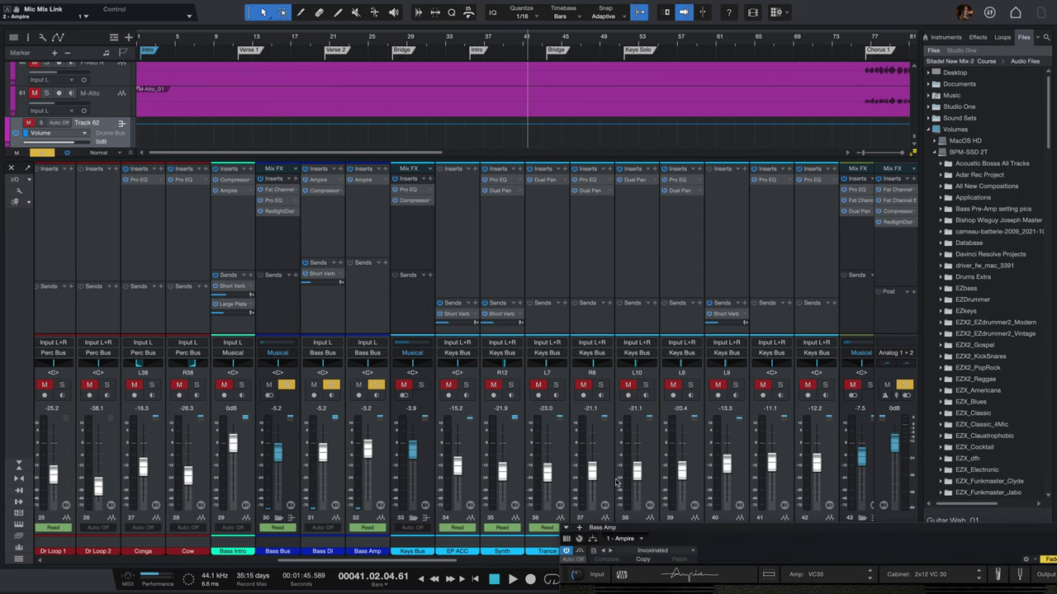
left_click(279, 190)
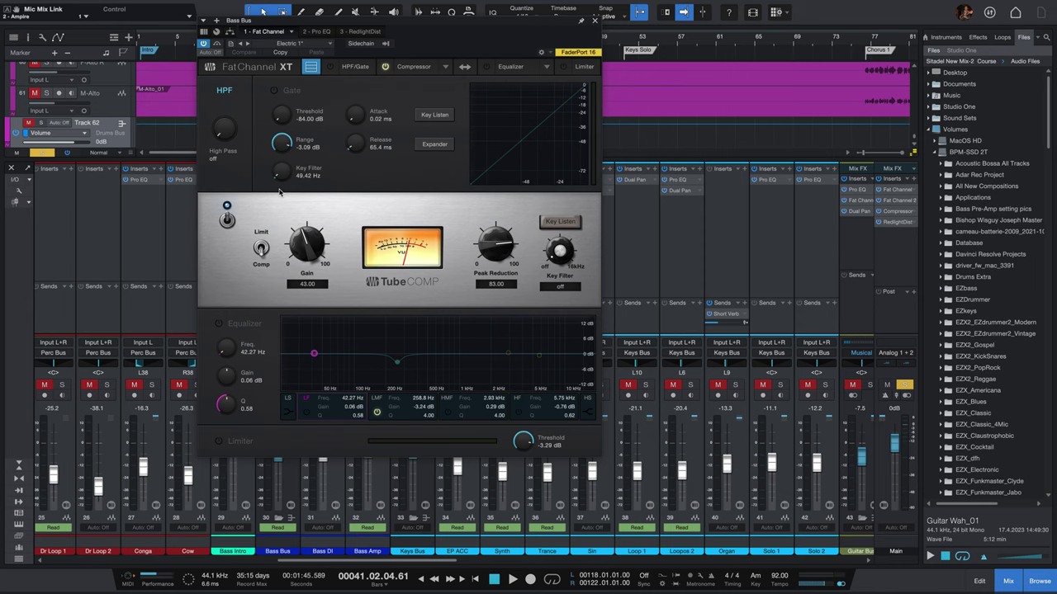
left_click(595, 21)
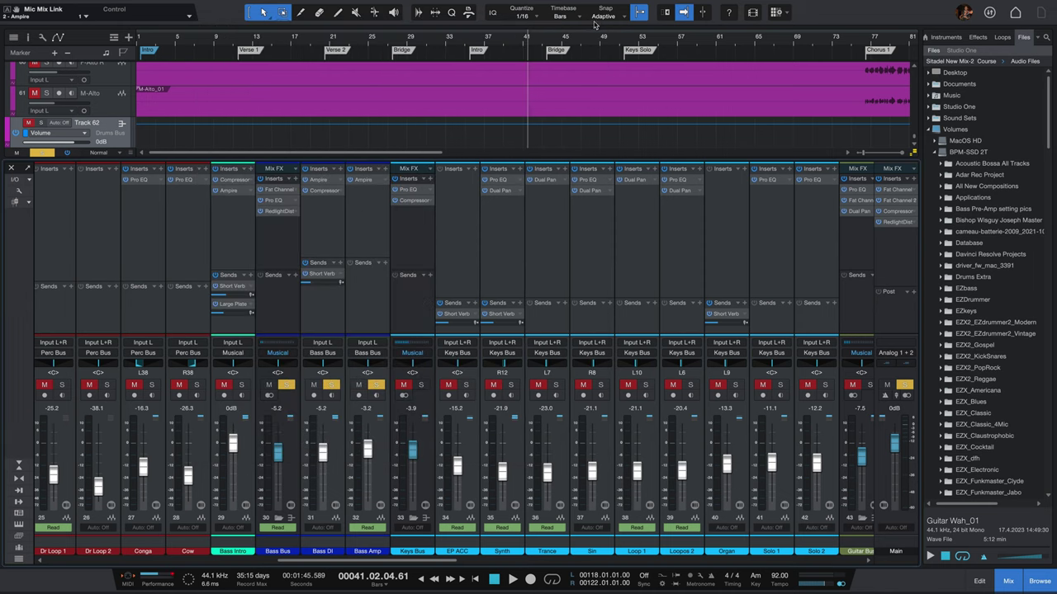
left_click(278, 212)
left_click(423, 20)
Look through the keys, guitar, horn and vocal channels toward the end of the Studio One mixer.
scroll(781, 410, "right", 5)
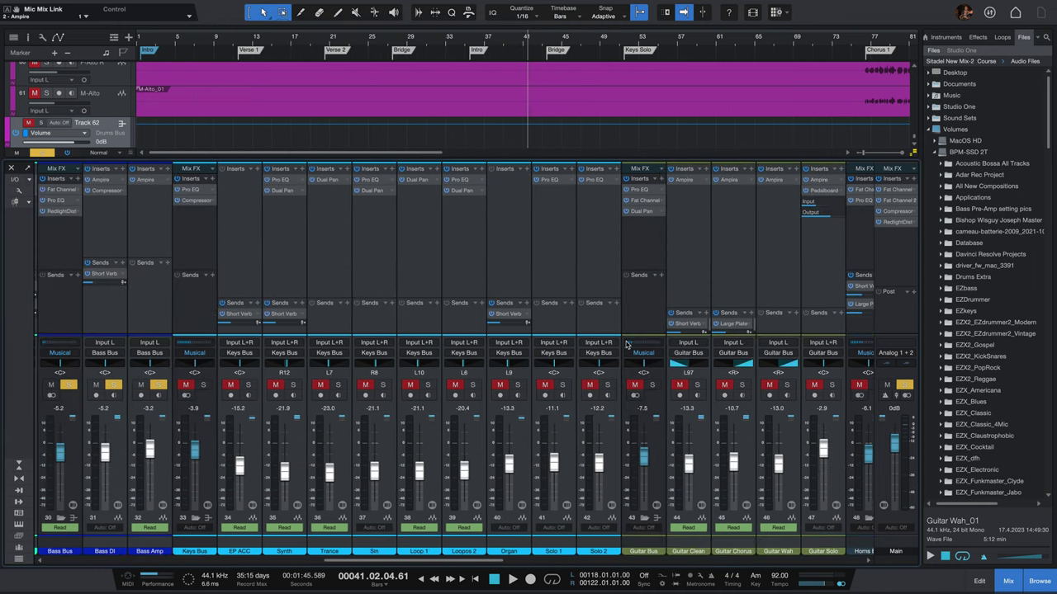
scroll(781, 411, "right", 13)
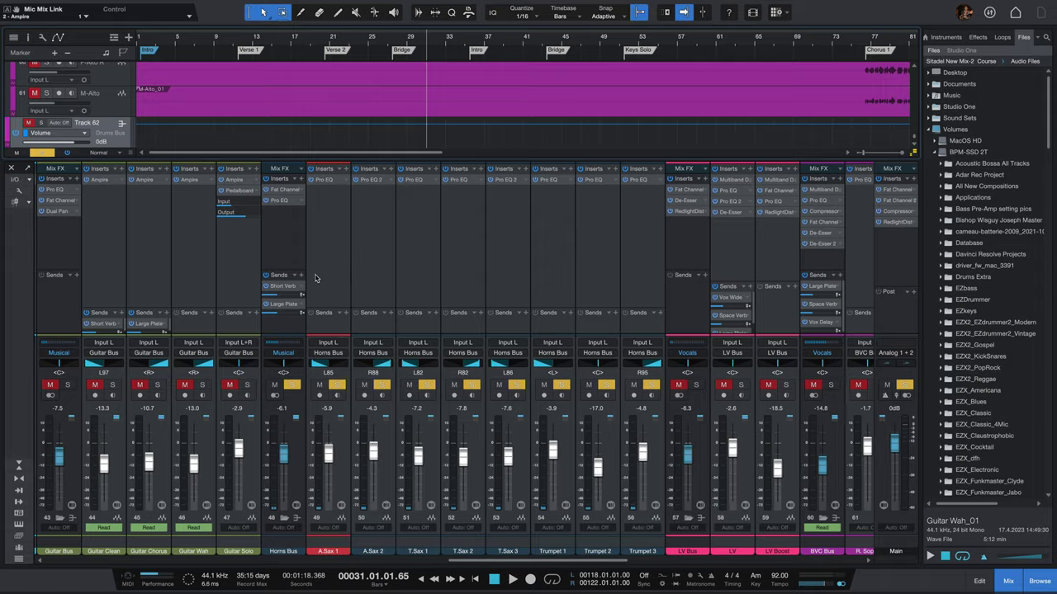
scroll(356, 289, "right", 15)
scroll(357, 289, "right", 9)
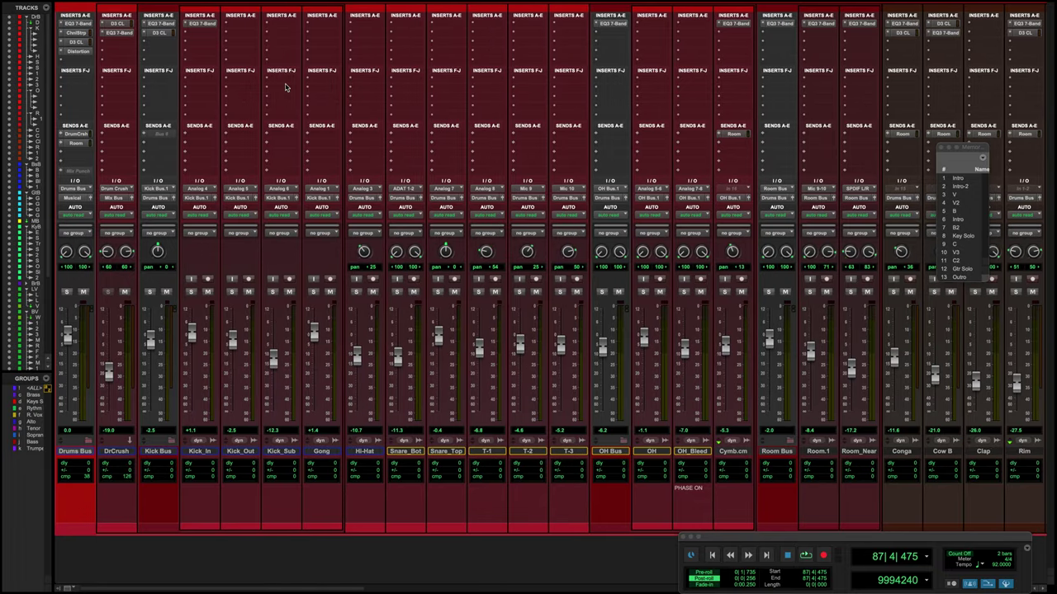
In the Pro Tools session, examine the mixer from the drum channels through bass, guitars and keys to the Brass Bus.
scroll(286, 88, "right", 3)
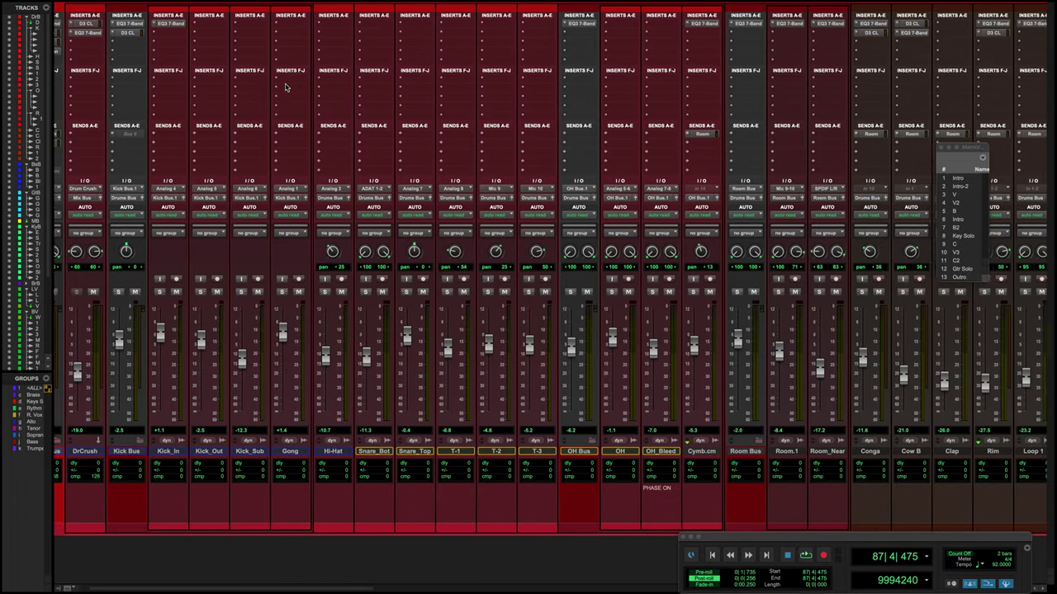
scroll(286, 87, "right", 3)
scroll(286, 88, "left", 4)
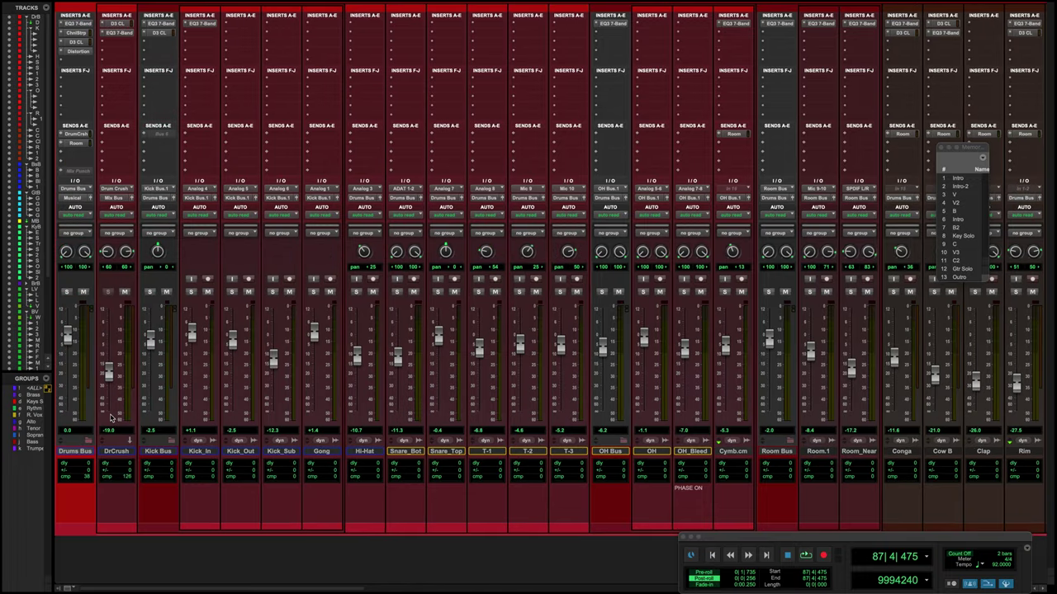
scroll(110, 418, "right", 10)
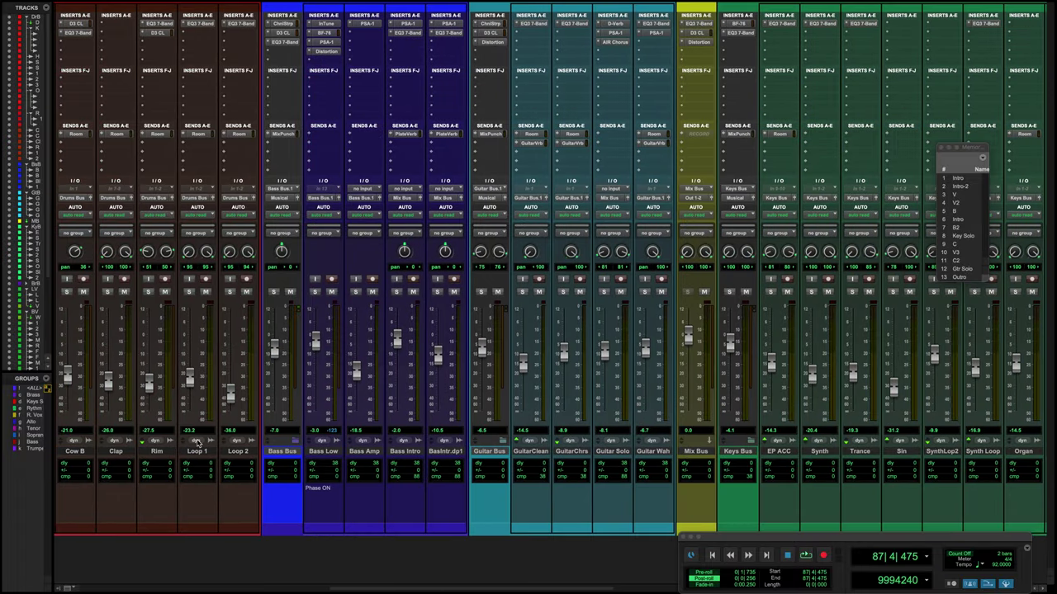
scroll(477, 467, "right", 1)
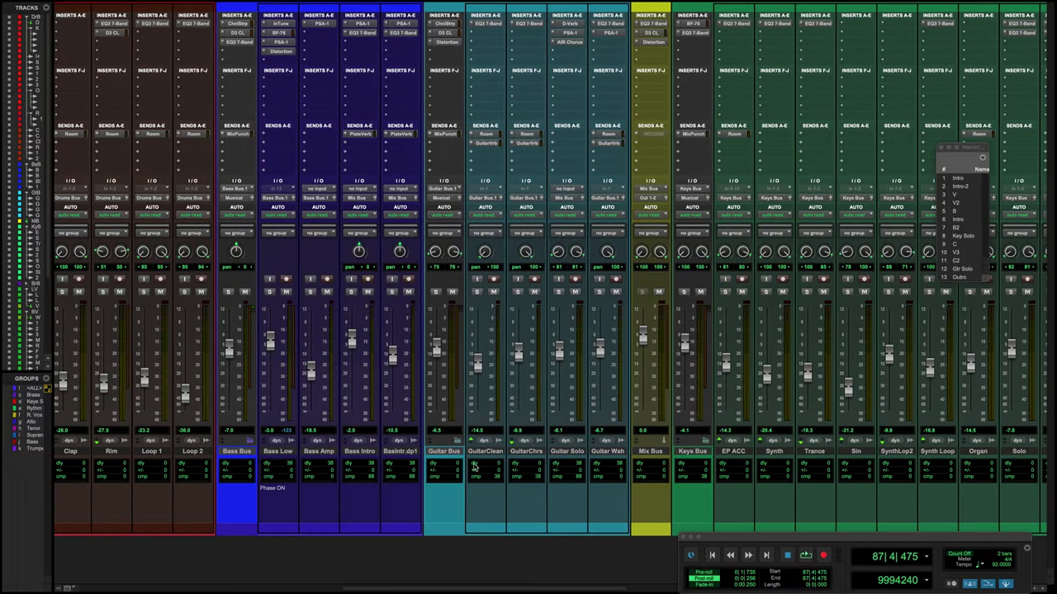
scroll(582, 464, "right", 1)
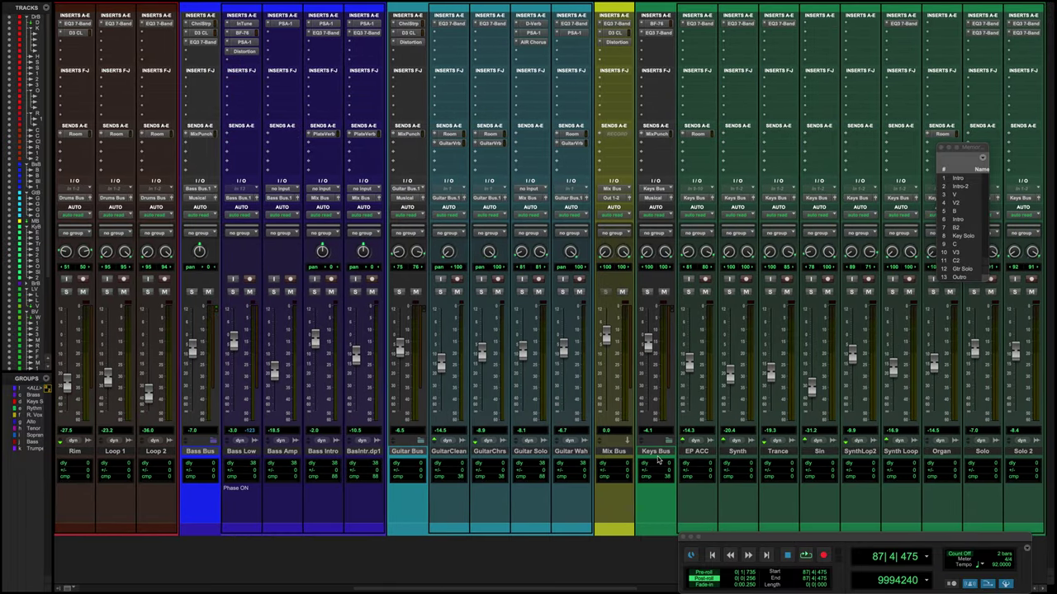
scroll(630, 455, "right", 8)
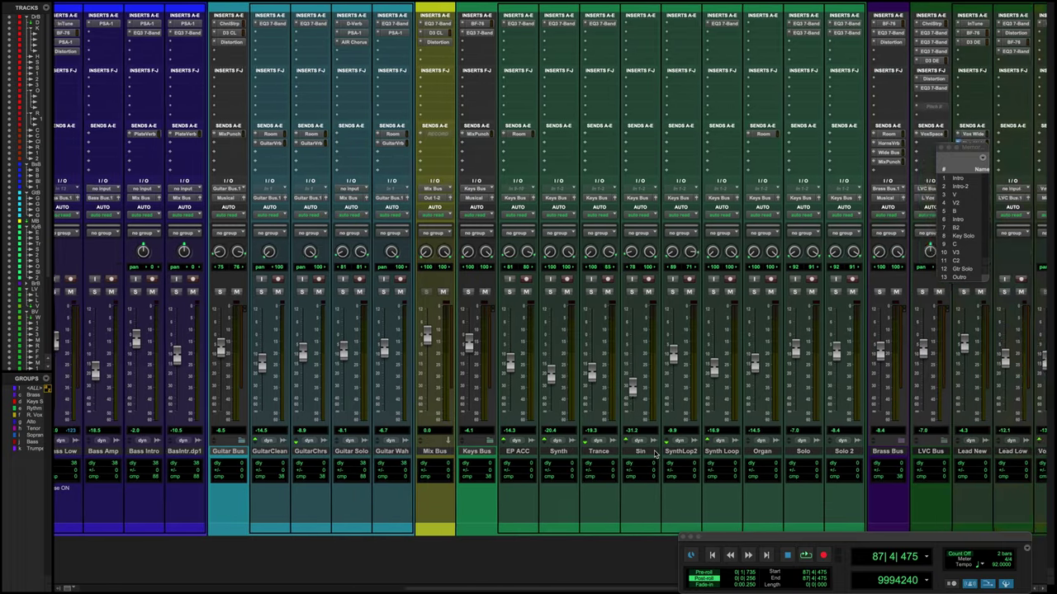
scroll(655, 455, "right", 3)
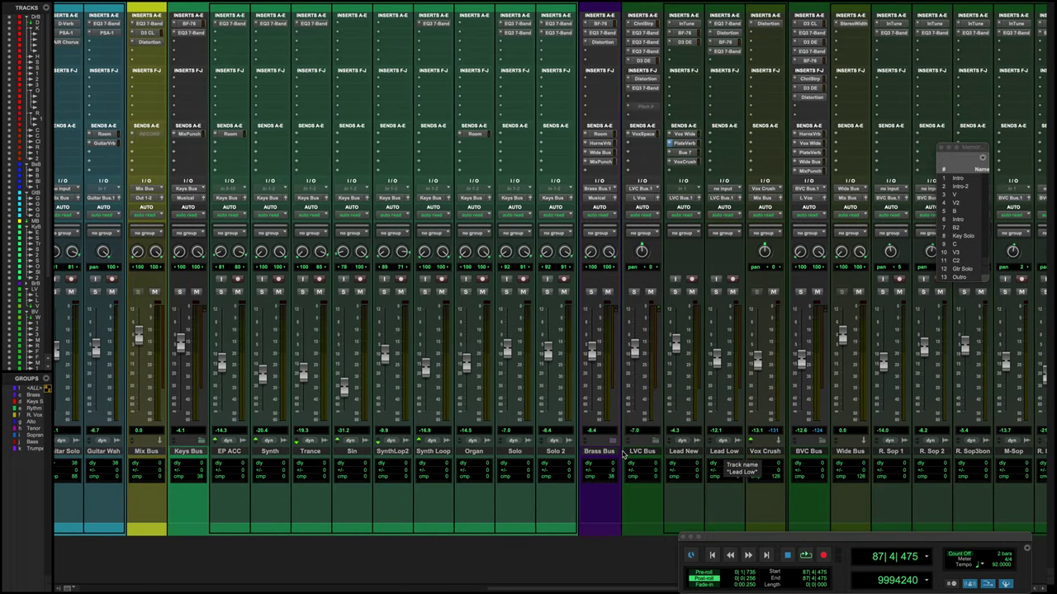
Open the Brass Bus folder to show its sax and trumpet channels, and look through the channels after it.
left_click(612, 442)
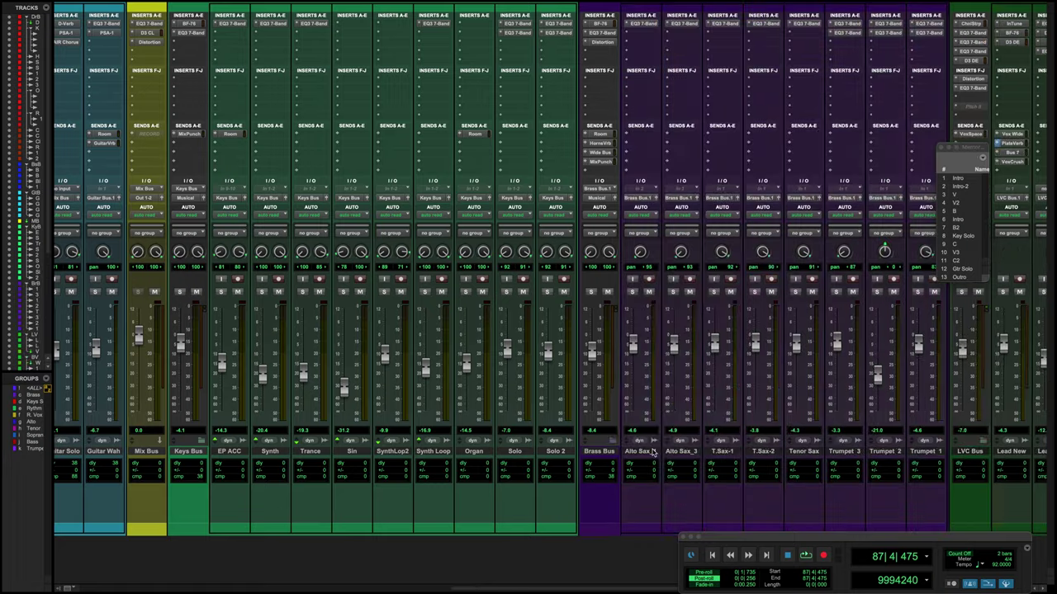
scroll(658, 453, "right", 11)
scroll(657, 453, "right", 20)
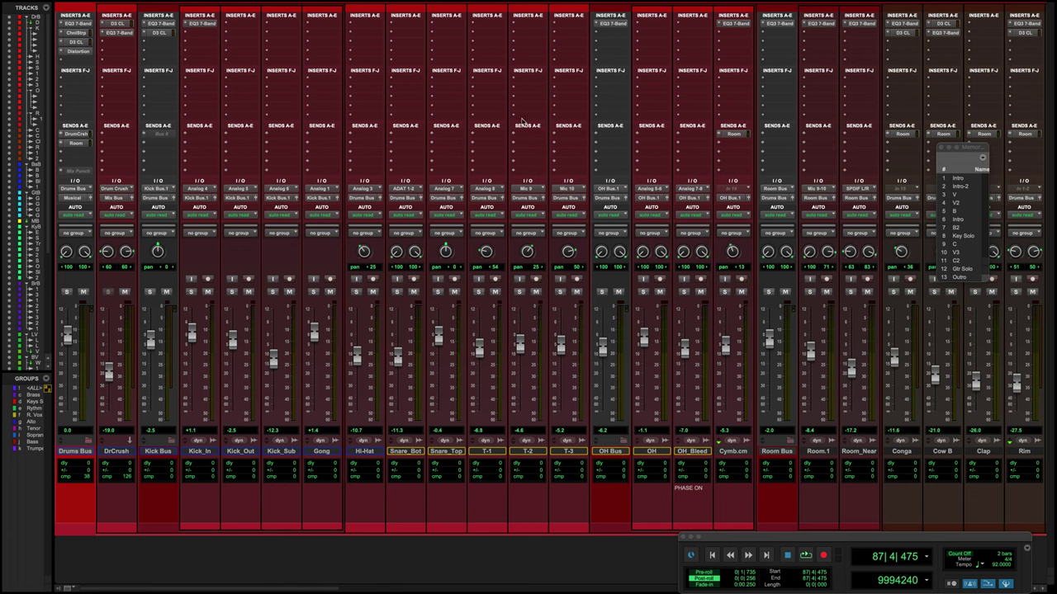
Look over the whole mixer from the drums to the effects returns, then return to the Drums Bus.
scroll(528, 122, "right", 10)
scroll(528, 122, "right", 15)
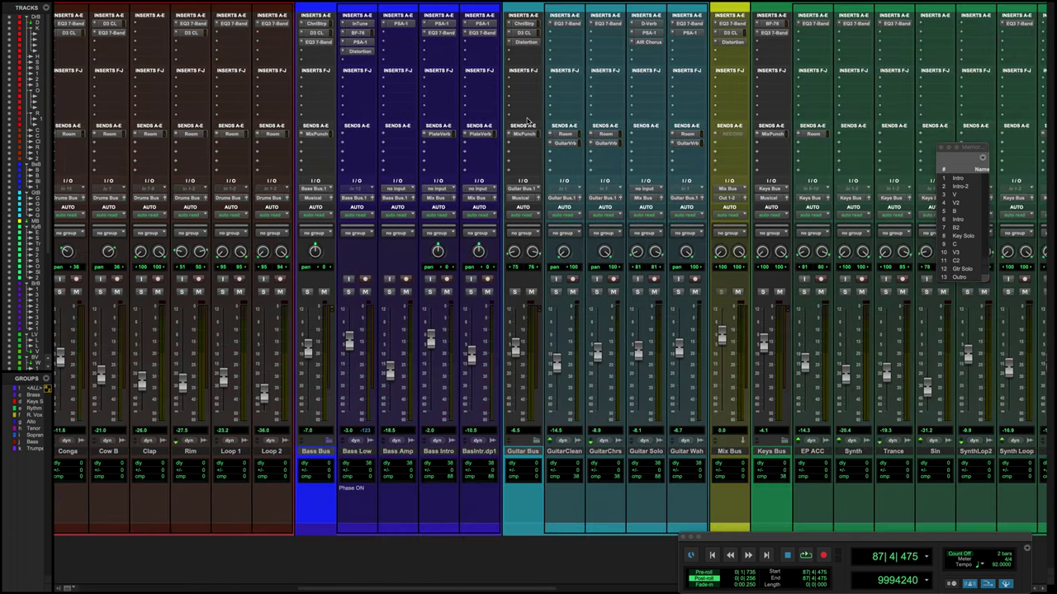
scroll(529, 122, "right", 5)
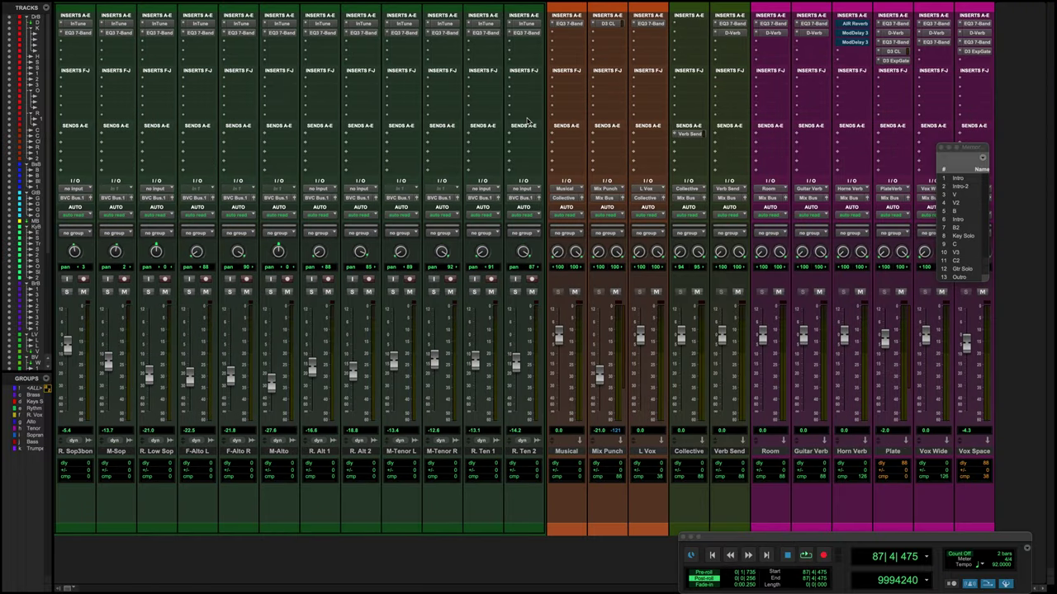
scroll(529, 122, "left", 20)
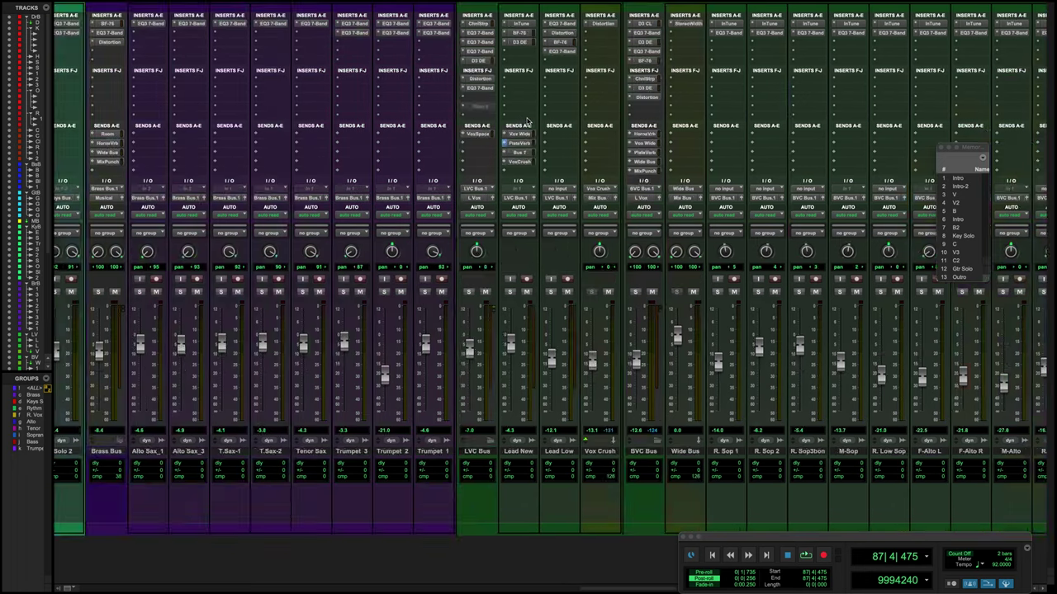
scroll(528, 122, "left", 10)
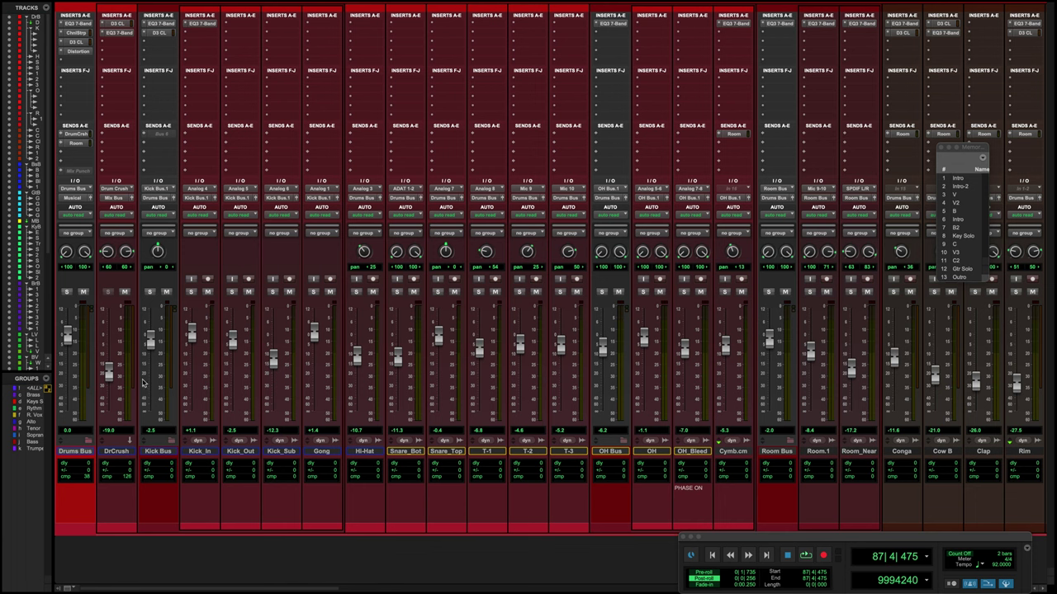
Recall memory location 5 and look across the mixer from the drum channels to the lead and backing vocals.
key("period")
key("5")
key("period")
scroll(891, 282, "right", 10)
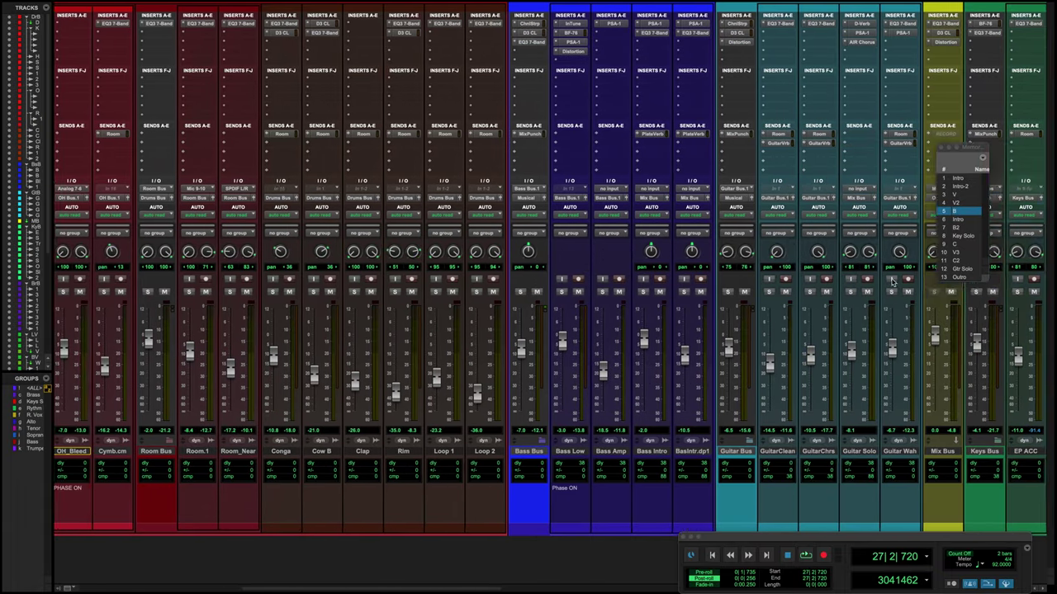
scroll(891, 282, "right", 6)
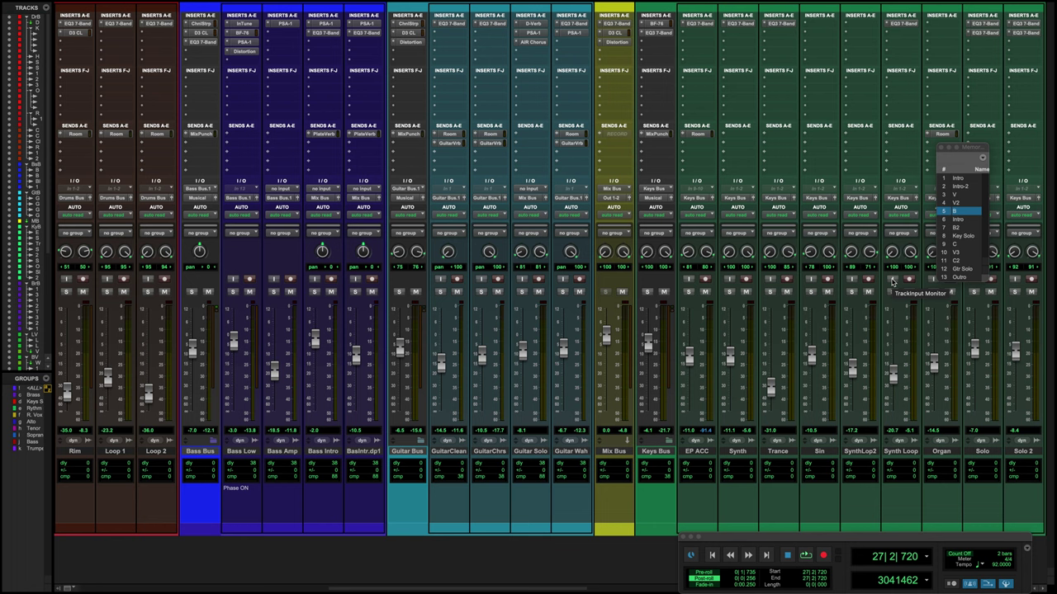
scroll(891, 282, "right", 20)
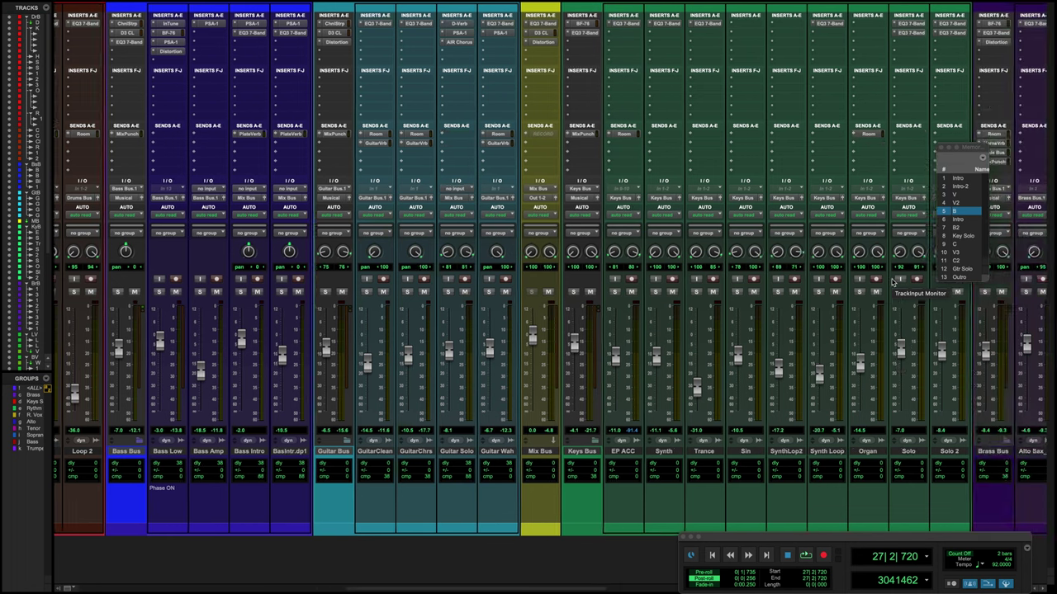
scroll(891, 282, "right", 3)
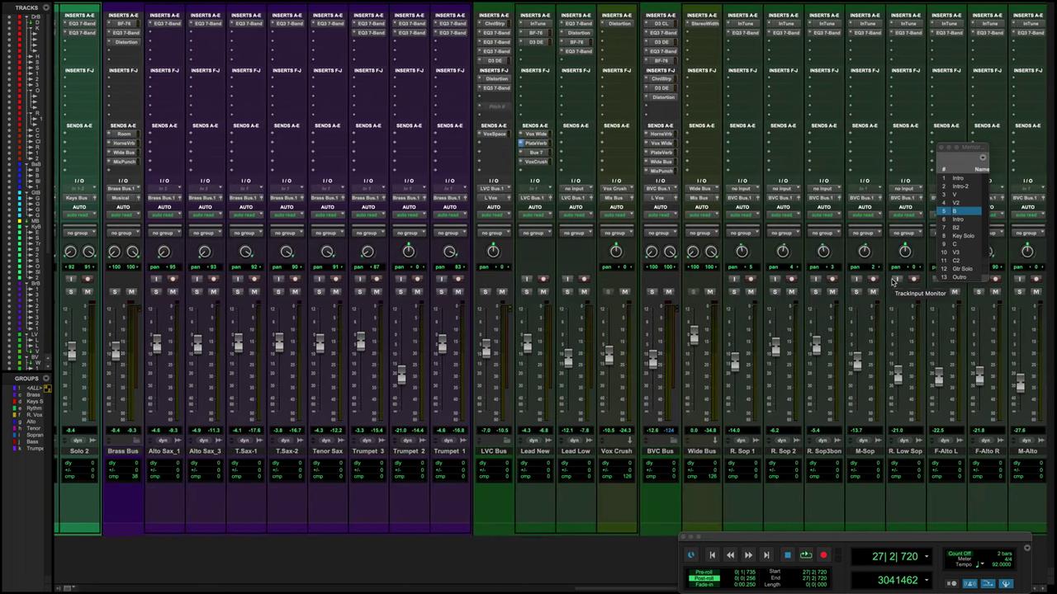
scroll(891, 282, "right", 6)
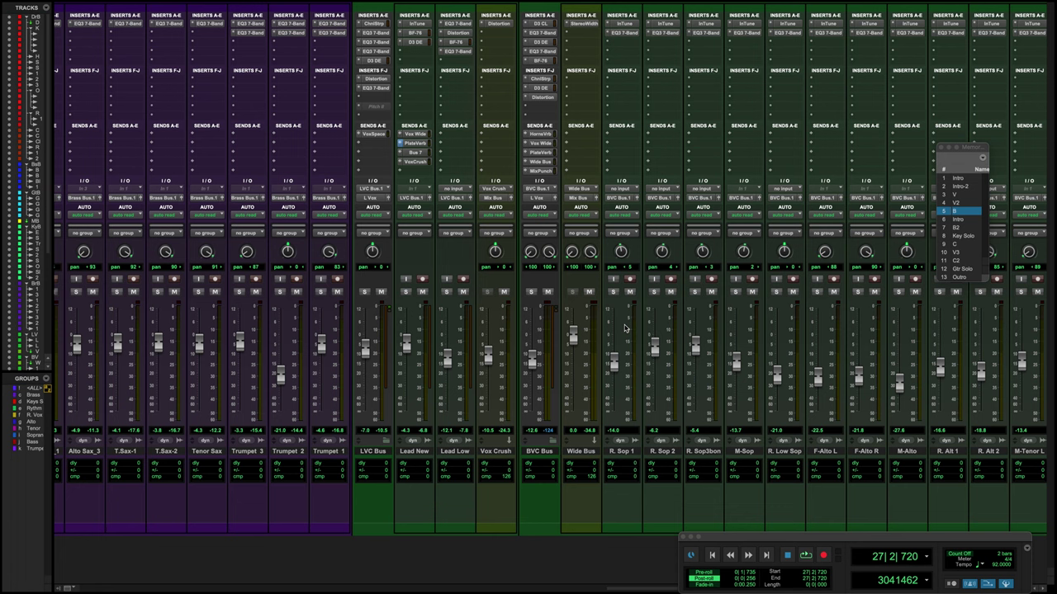
Look back at the drum channels, take the Keys Bus out of solo, and return to the Bass Bus.
scroll(395, 178, "left", 15)
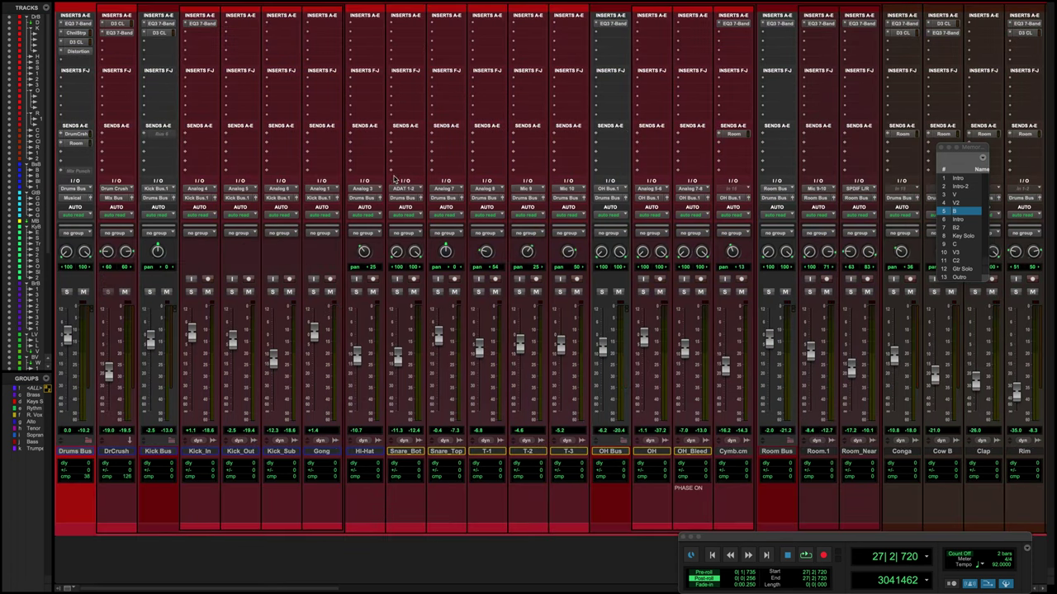
scroll(395, 178, "right", 2)
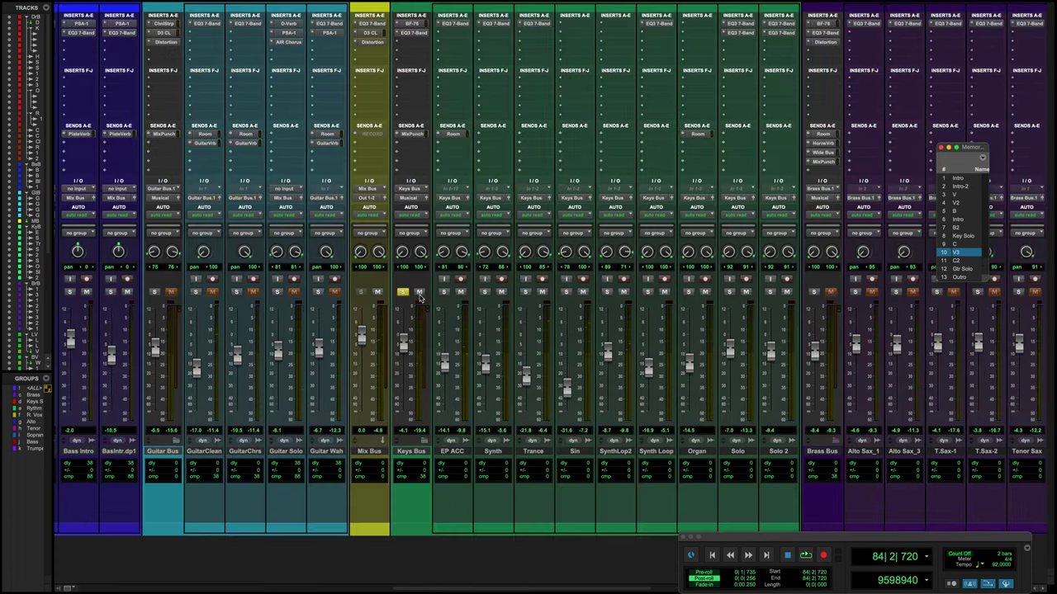
left_click(404, 294)
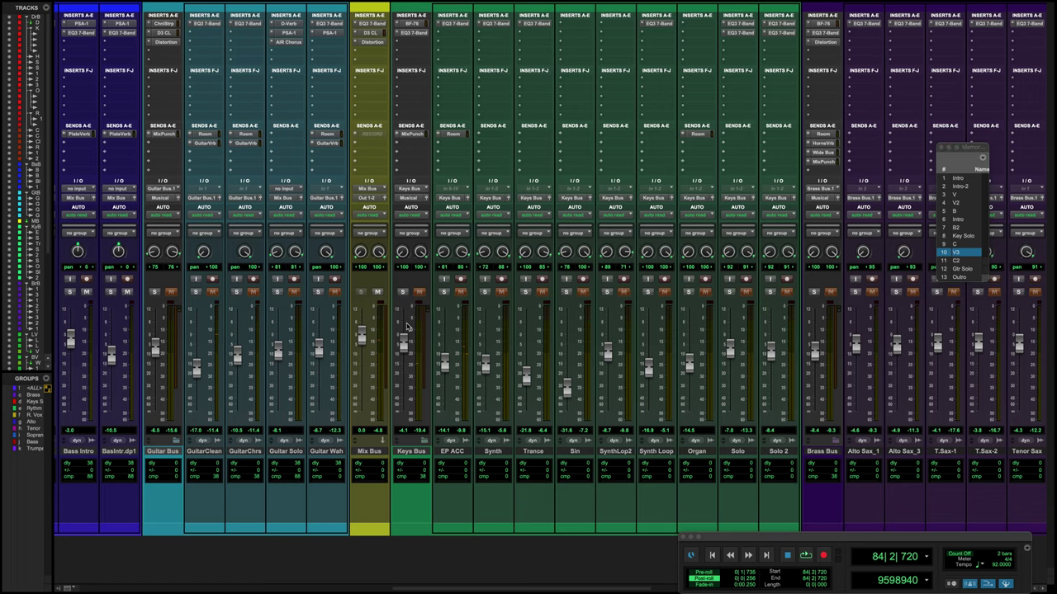
scroll(405, 327, "left", 12)
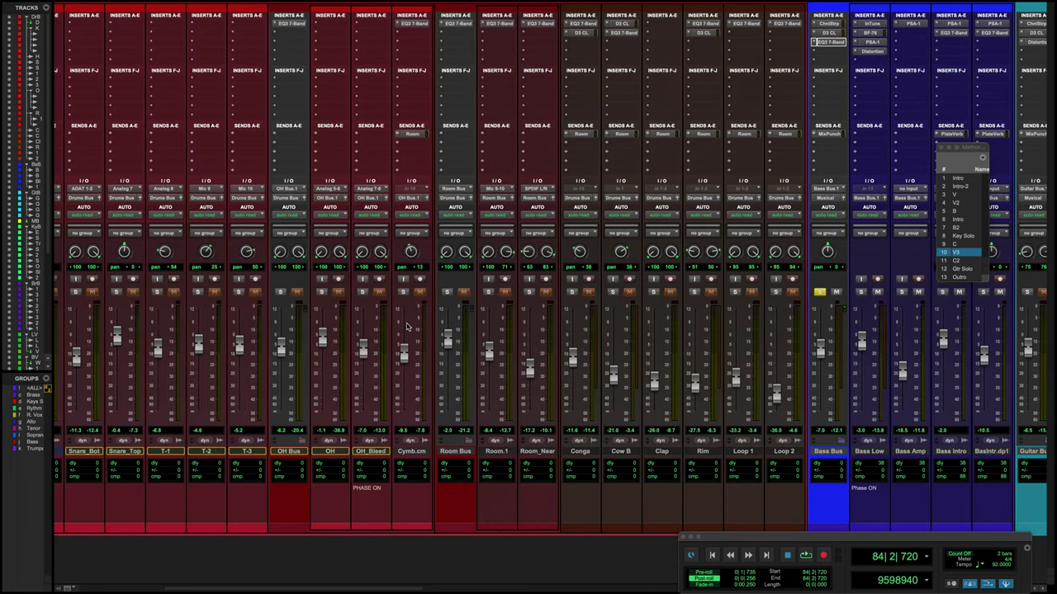